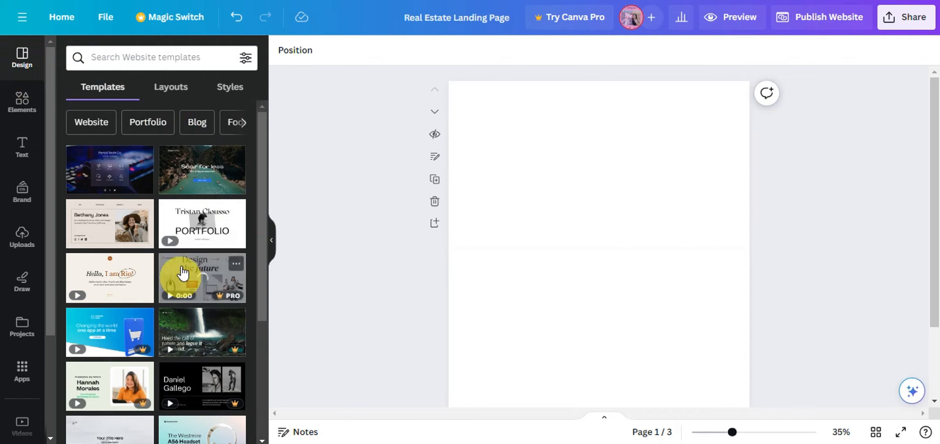
# Look through the design styles and templates, plus the available elements and text options.
pyautogui.click(232, 92)
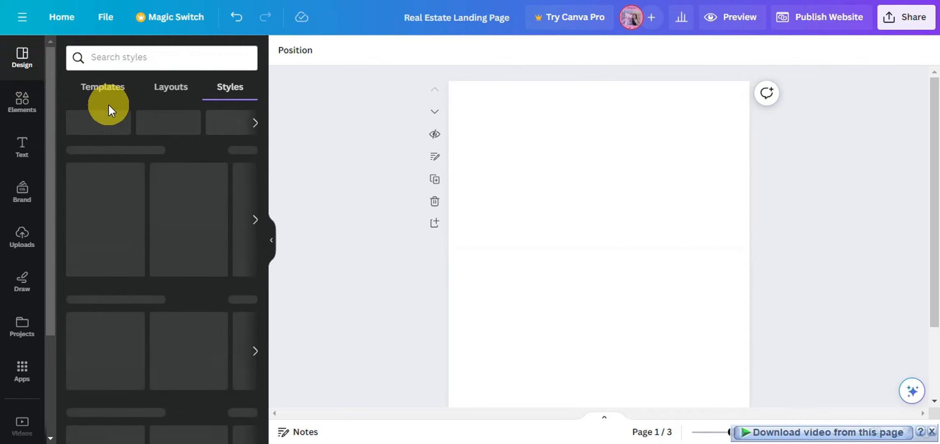
pyautogui.click(106, 93)
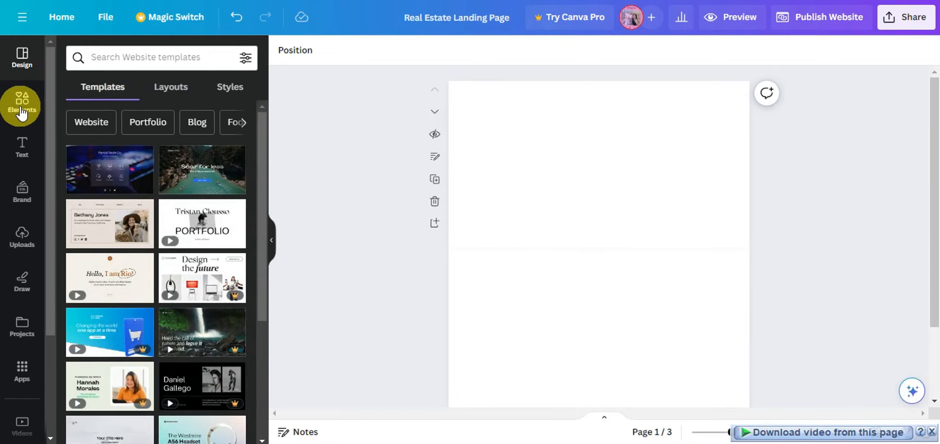
pyautogui.click(22, 109)
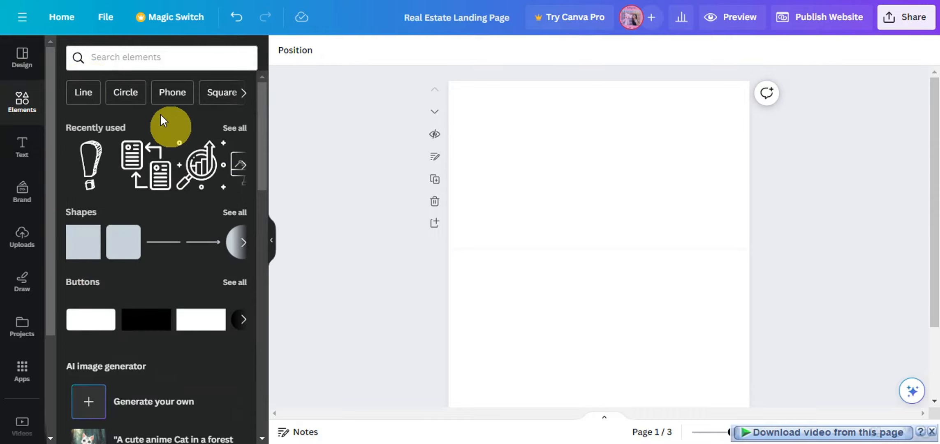
pyautogui.click(21, 148)
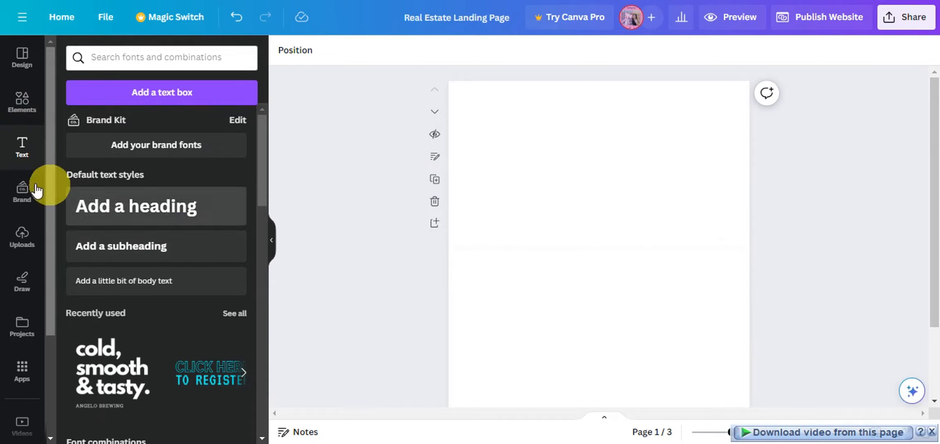
# Examine the brand templates and the Brand Kit options for logos, colors, fonts, voice, photos, graphics and icons.
pyautogui.click(22, 190)
pyautogui.scroll(-2, 25, 197)
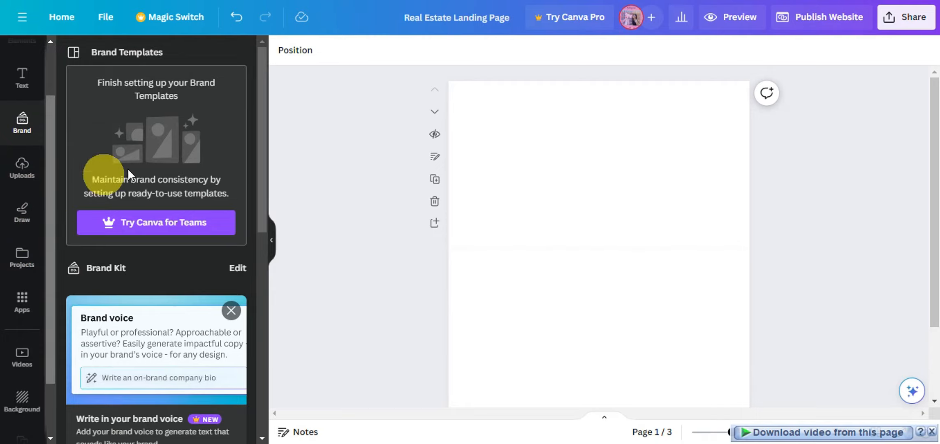
pyautogui.scroll(-4, 196, 166)
pyautogui.scroll(-2, 175, 156)
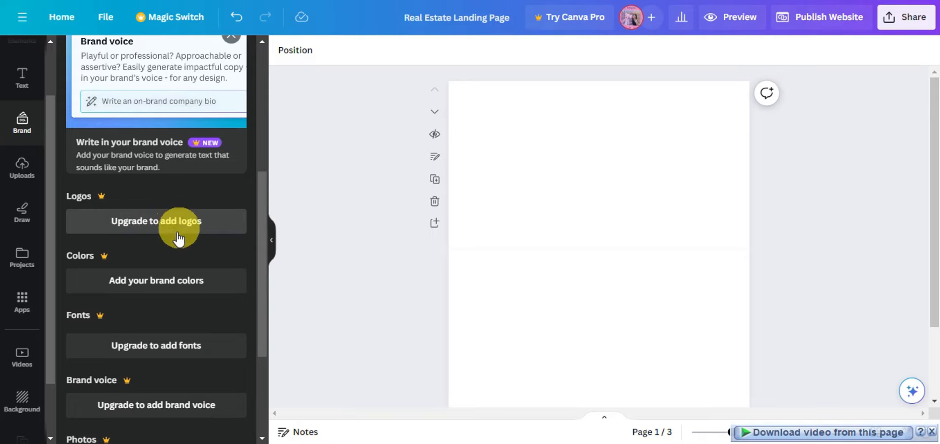
pyautogui.scroll(-3, 169, 284)
pyautogui.scroll(-1, 169, 279)
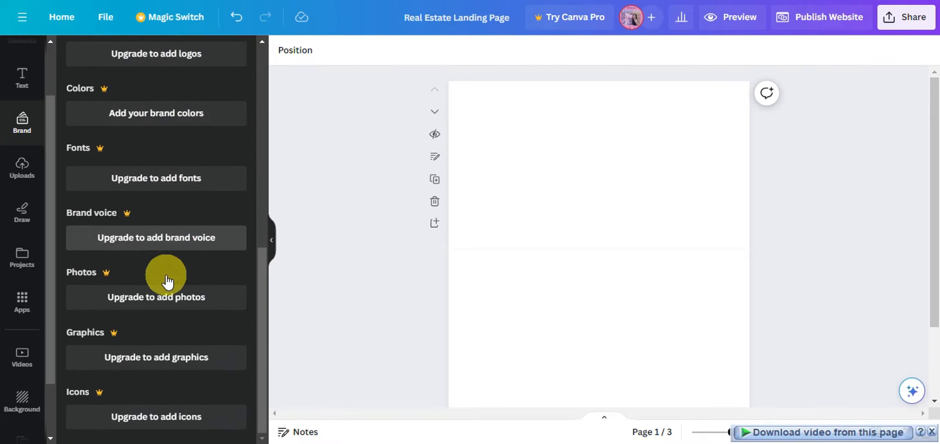
pyautogui.click(135, 240)
pyautogui.scroll(1, 168, 244)
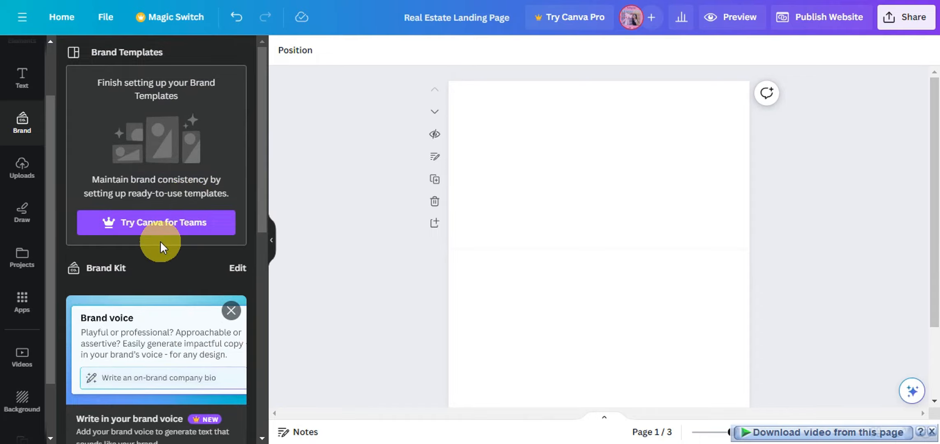
# Look at the uploaded media, the drawing tools and the saved projects.
pyautogui.click(23, 180)
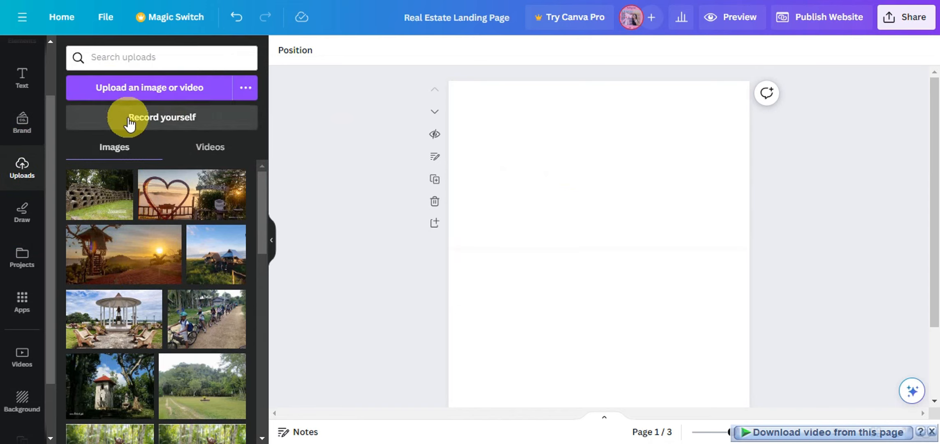
pyautogui.click(23, 214)
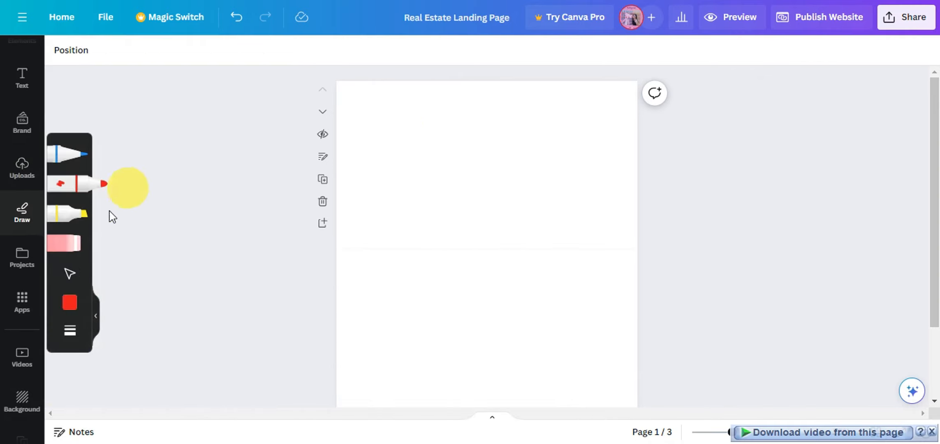
pyautogui.click(24, 259)
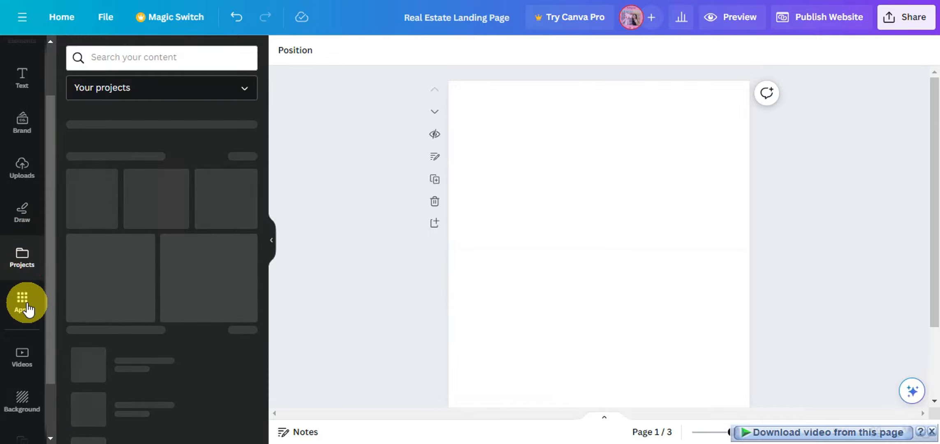
# Browse the catalog of Canva apps, including the popular and AI-powered ones.
pyautogui.click(26, 311)
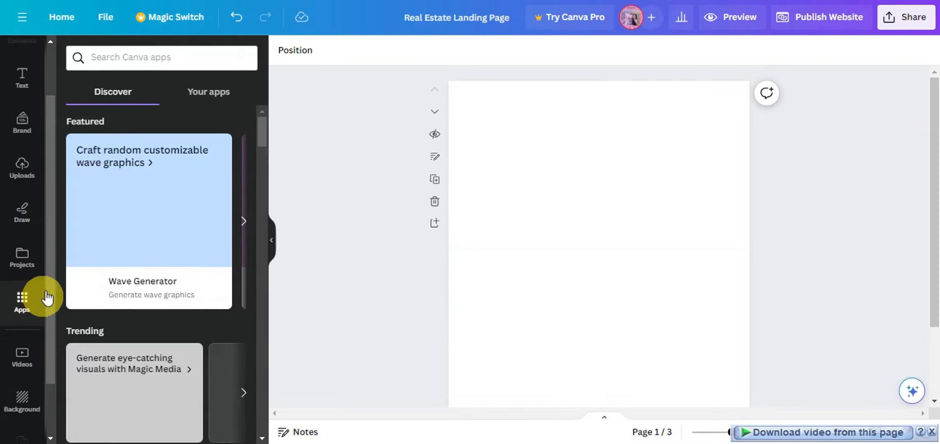
pyautogui.click(597, 223)
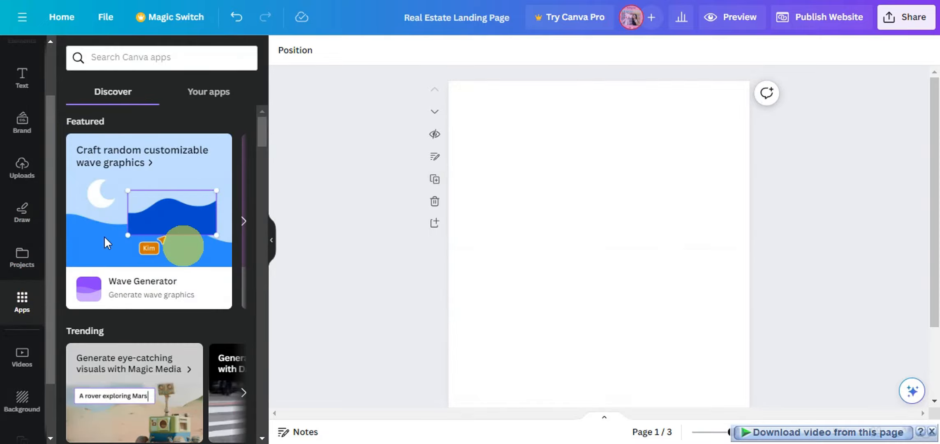
pyautogui.scroll(-5, 124, 221)
pyautogui.scroll(-3, 134, 218)
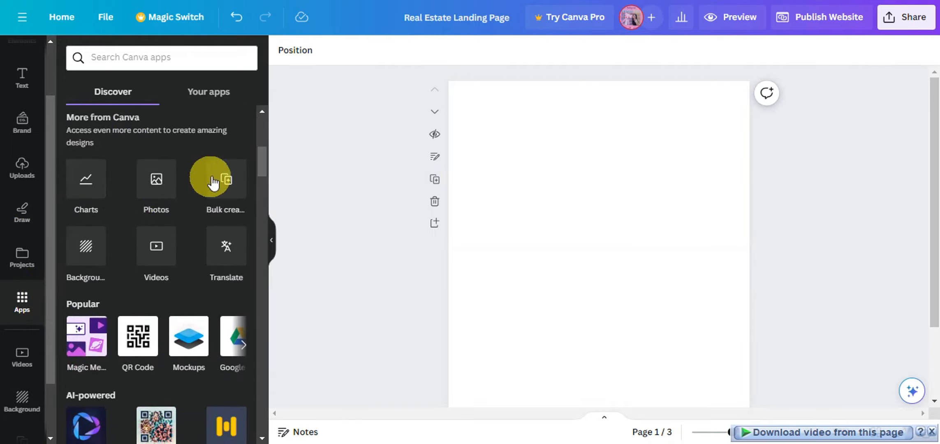
pyautogui.scroll(-6, 222, 245)
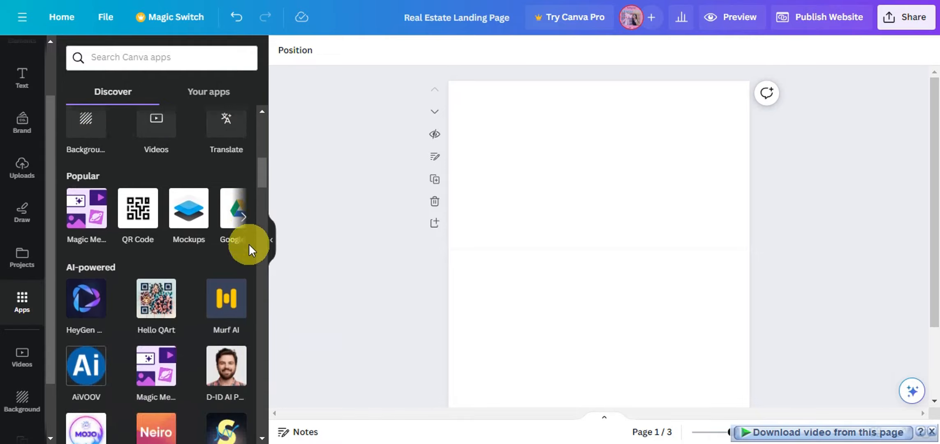
pyautogui.scroll(3, 76, 220)
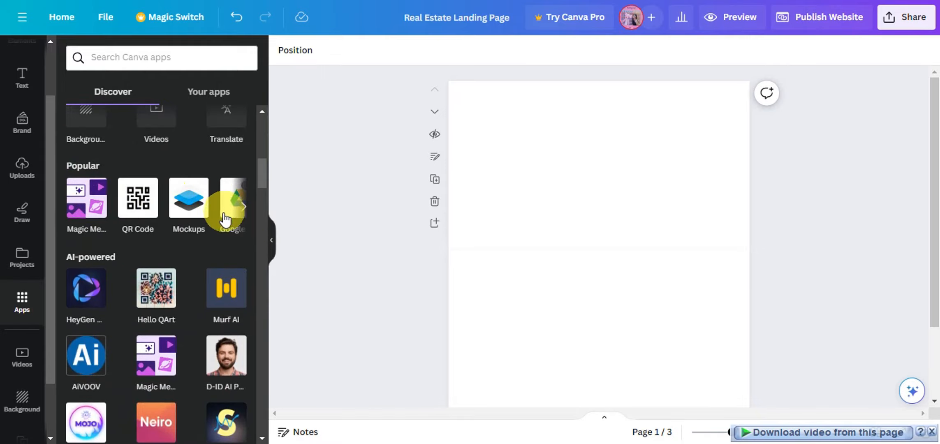
pyautogui.scroll(-3, 226, 210)
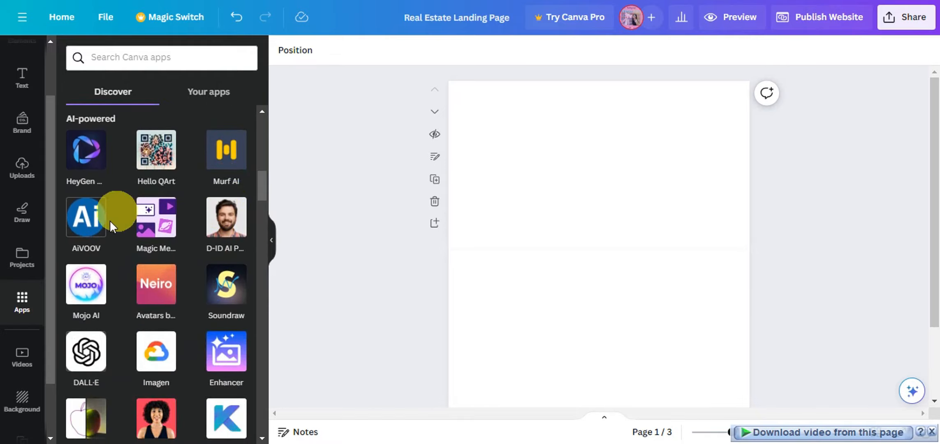
pyautogui.scroll(-10, 110, 287)
pyautogui.scroll(-13, 141, 157)
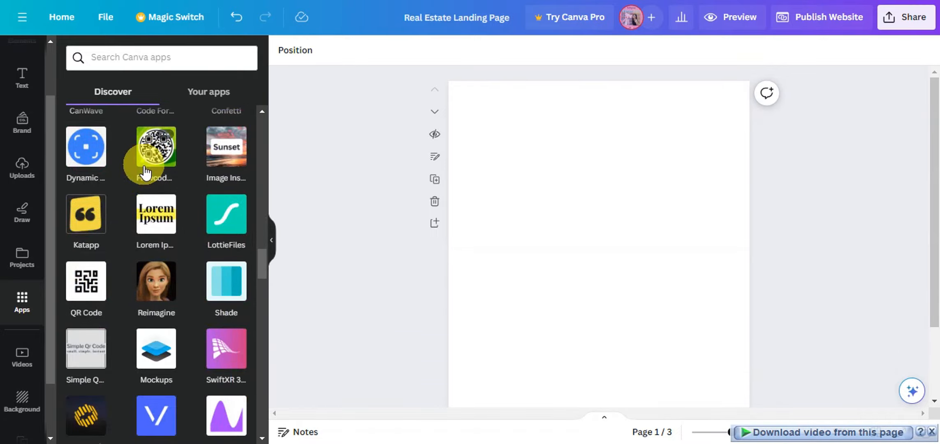
# Browse the stock video library by category.
pyautogui.moveTo(51, 263); pyautogui.dragTo(49, 308)
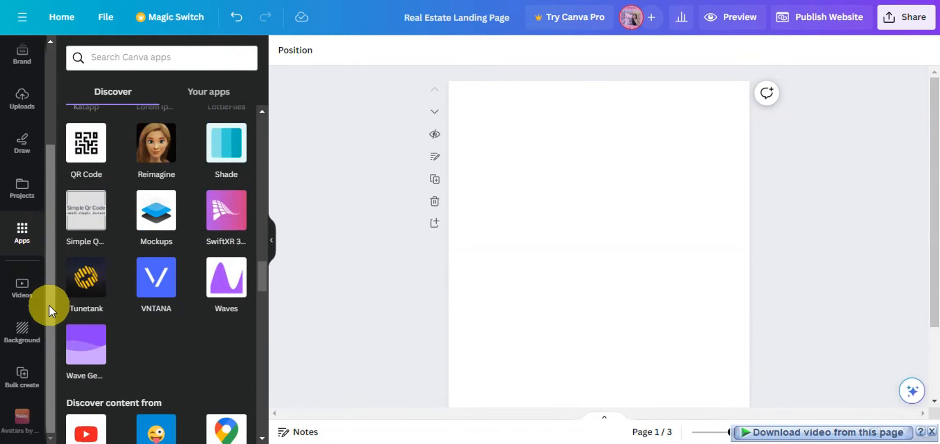
pyautogui.click(23, 294)
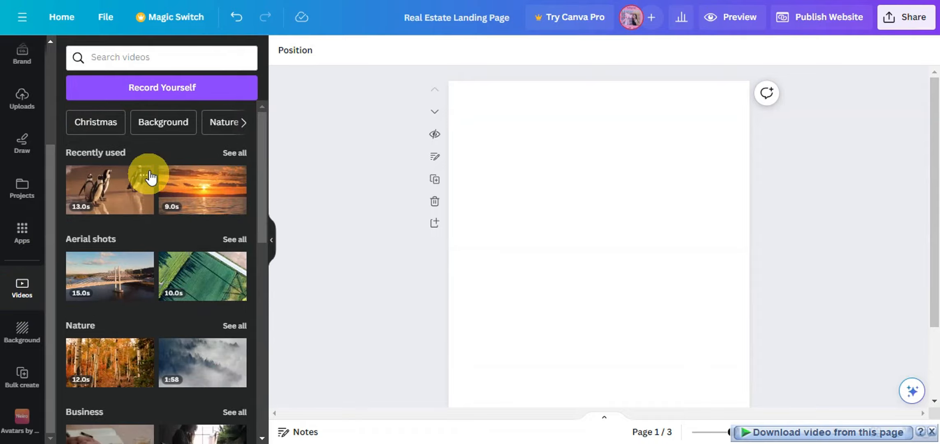
pyautogui.scroll(-5, 162, 267)
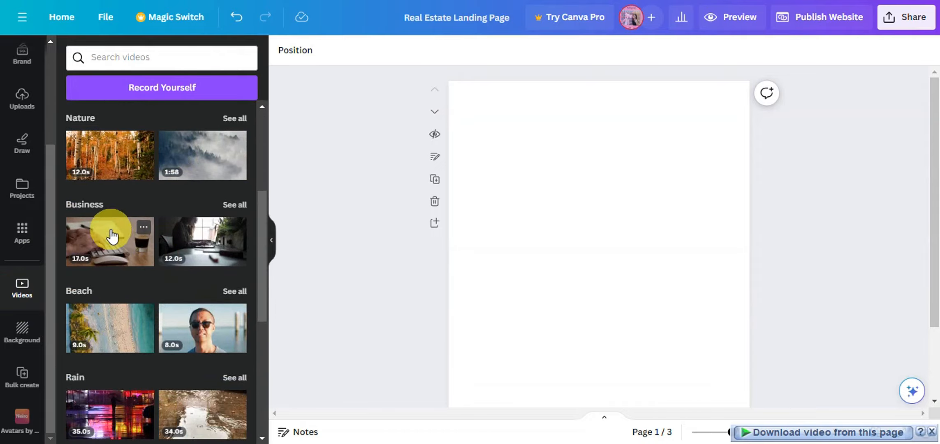
pyautogui.scroll(-3, 204, 307)
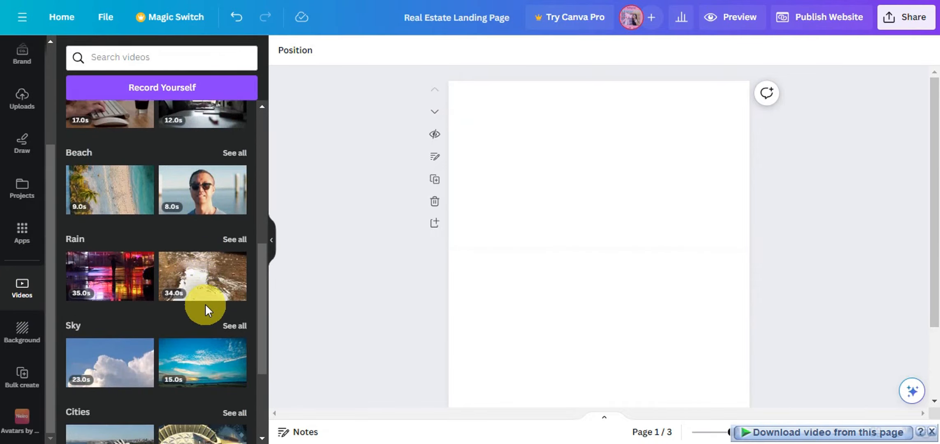
# Browse the background images and open the Avatars by NeiroAI app.
pyautogui.click(24, 328)
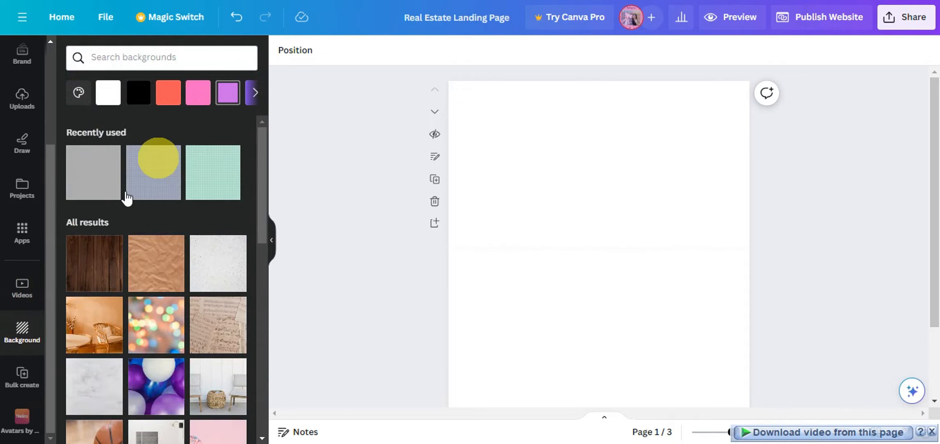
pyautogui.scroll(-10, 124, 246)
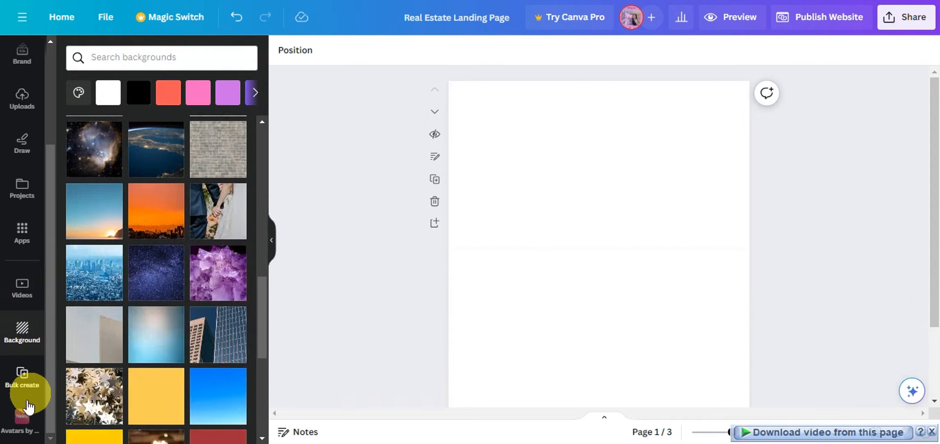
pyautogui.click(23, 427)
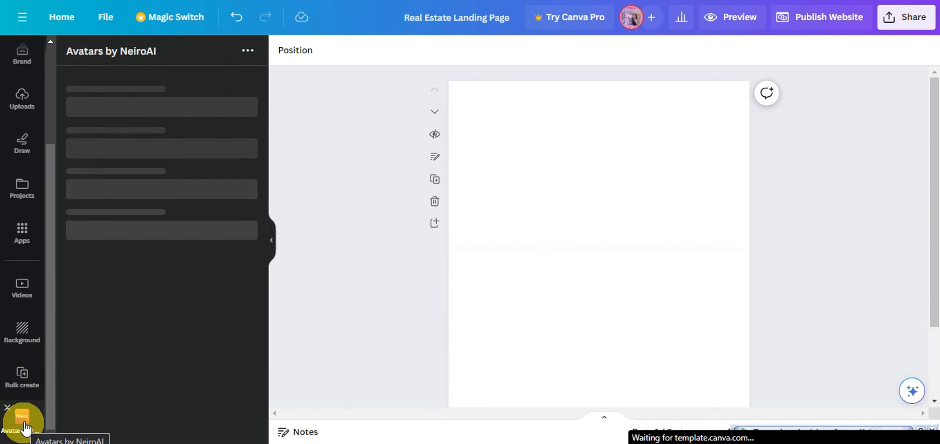
# Apply the first page of the Blue Travel Offers & Deals Website template to the blank first page.
pyautogui.scroll(3, 54, 279)
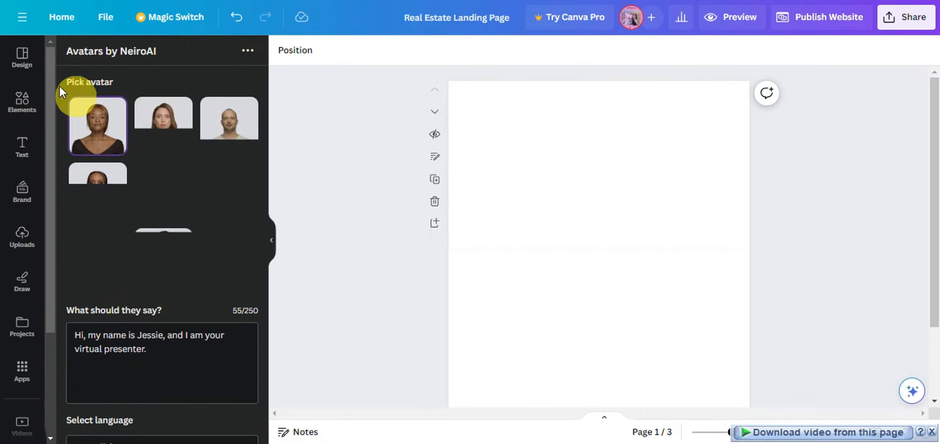
pyautogui.click(23, 57)
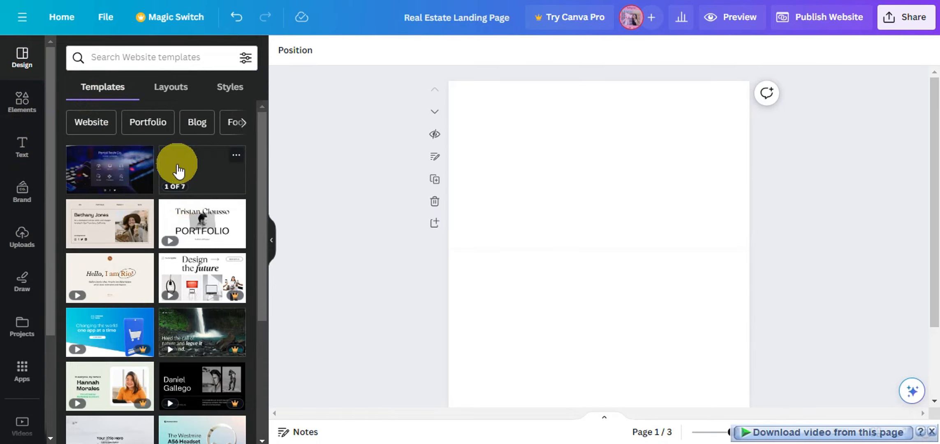
pyautogui.click(194, 189)
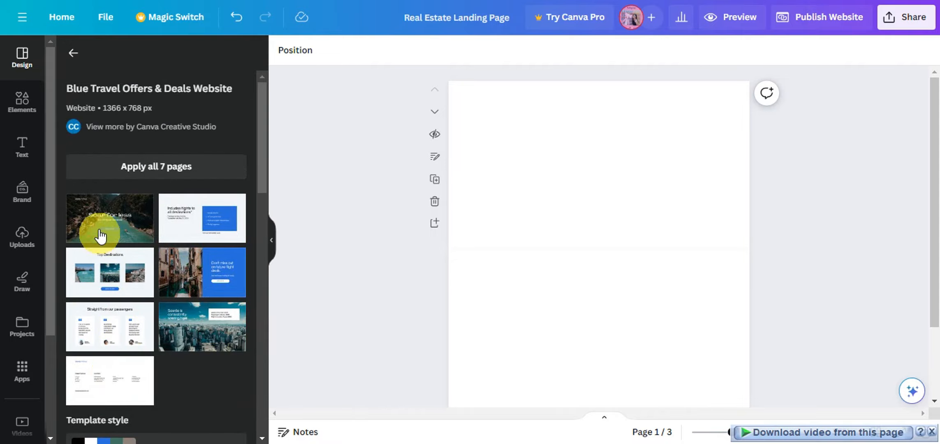
pyautogui.moveTo(100, 236); pyautogui.dragTo(484, 110)
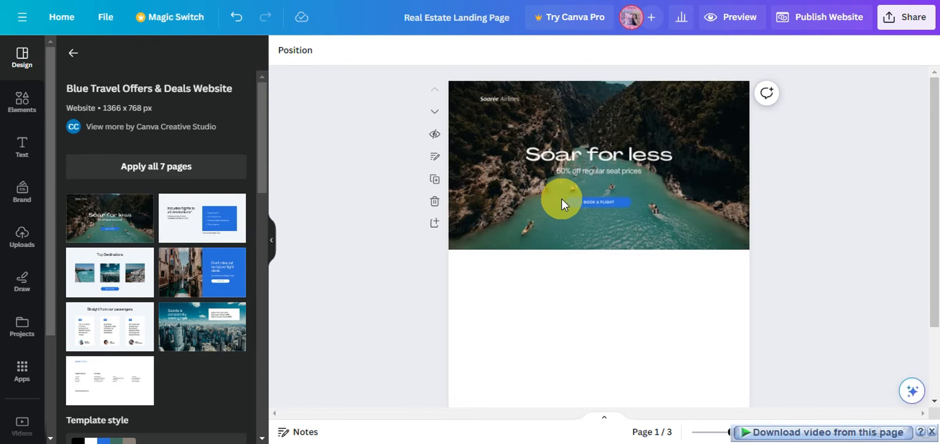
pyautogui.scroll(3, 710, 268)
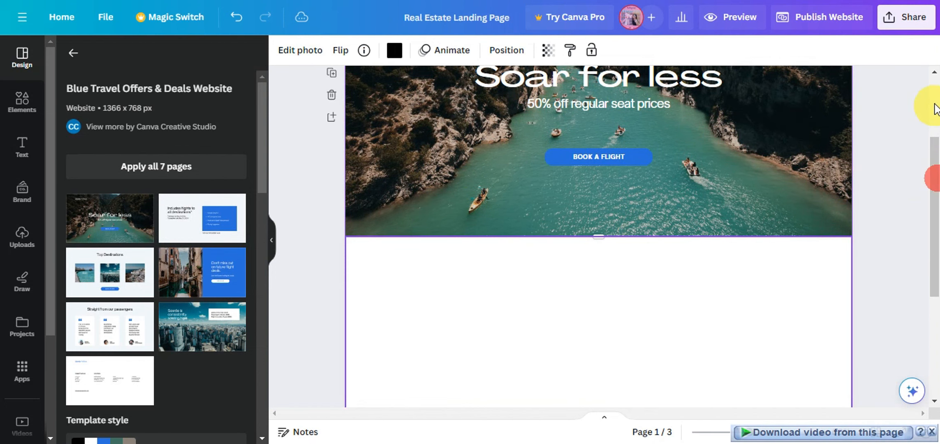
pyautogui.scroll(3, 609, 202)
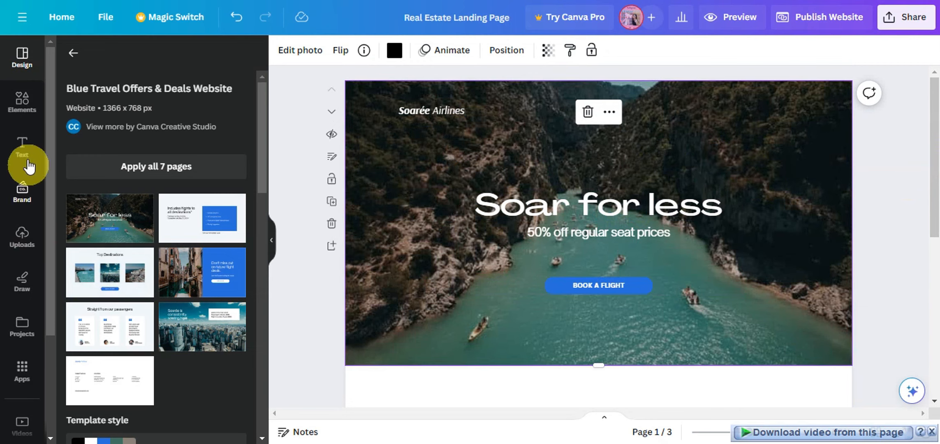
# Search the stock video library for "houses" and browse the matching clips.
pyautogui.click(23, 119)
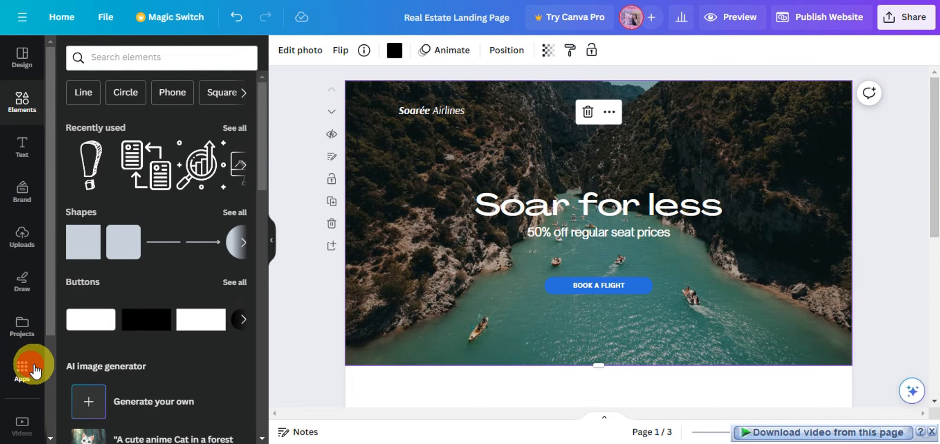
pyautogui.click(21, 370)
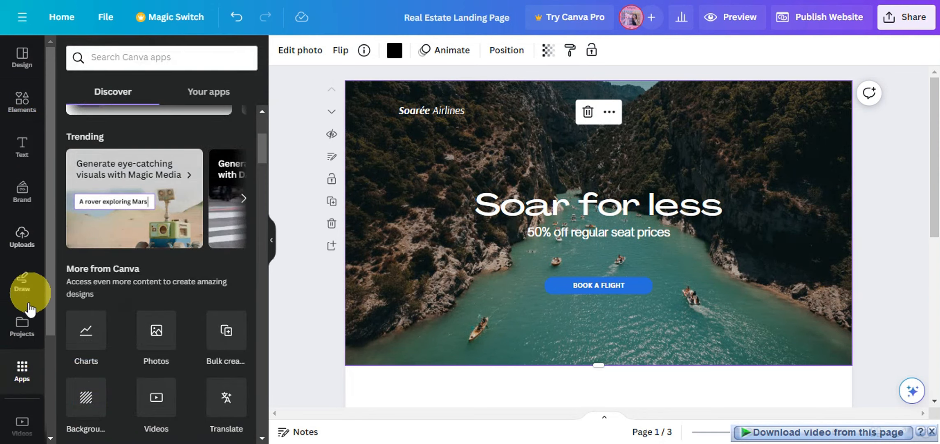
pyautogui.scroll(-2, 23, 323)
pyautogui.scroll(-2, 22, 322)
pyautogui.click(21, 283)
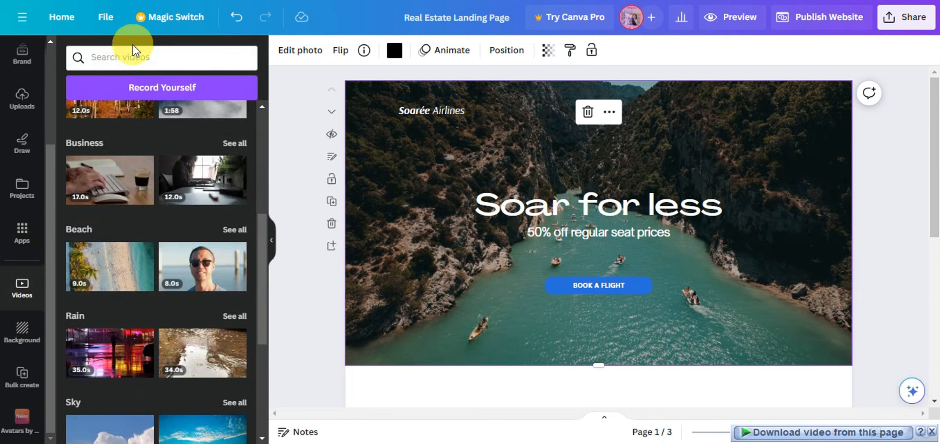
pyautogui.click(139, 59)
pyautogui.write('houses')
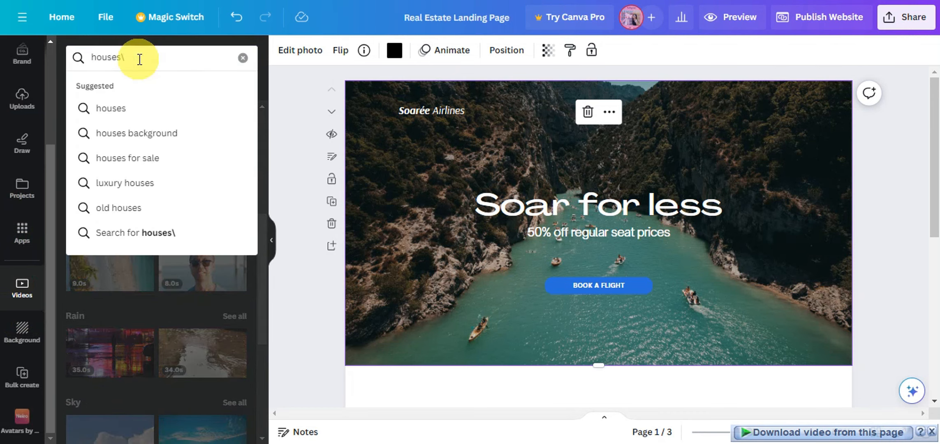
pyautogui.press('Return')
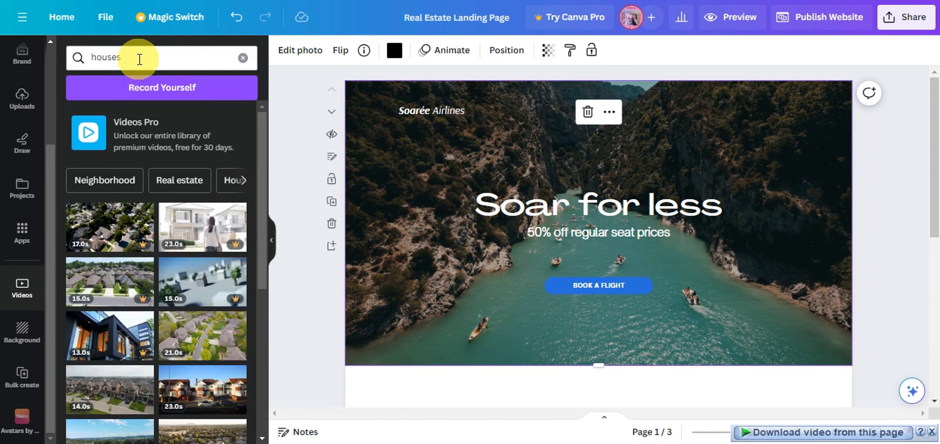
pyautogui.scroll(-4, 126, 263)
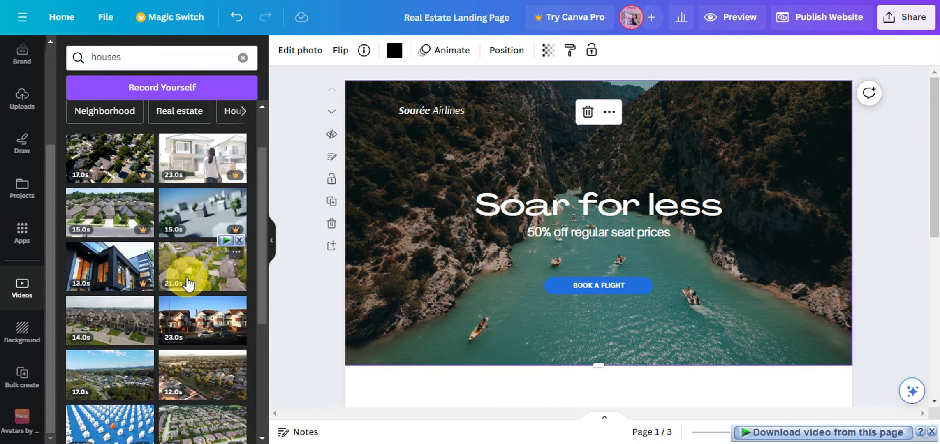
# Add the 14-second clip of a suburban street, enlarge it to cover the whole first page, and send it to the back.
pyautogui.moveTo(107, 272); pyautogui.dragTo(405, 113)
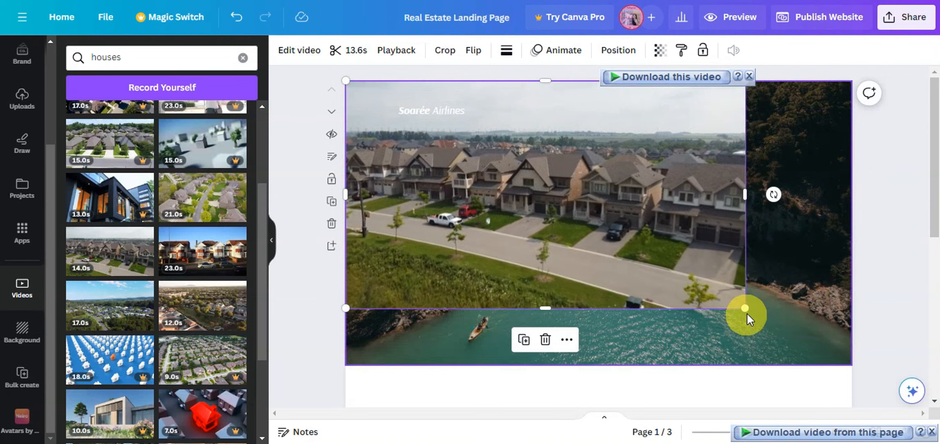
pyautogui.moveTo(746, 309); pyautogui.dragTo(853, 366)
pyautogui.rightClick(497, 205)
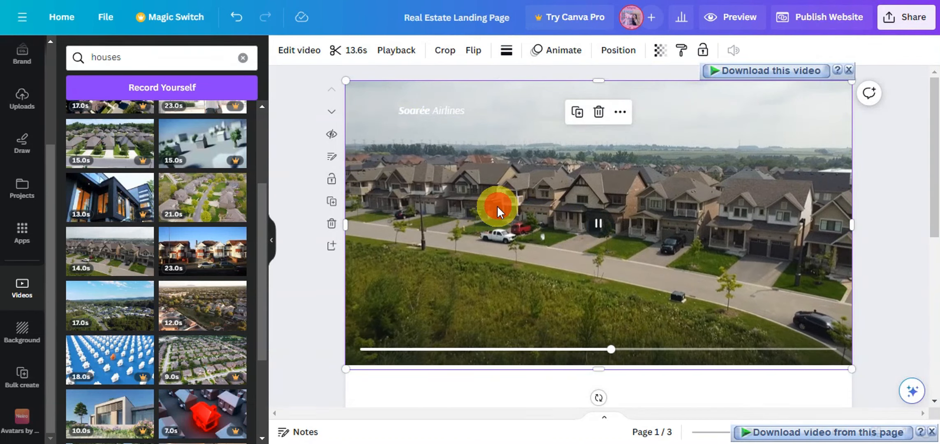
pyautogui.click(575, 228)
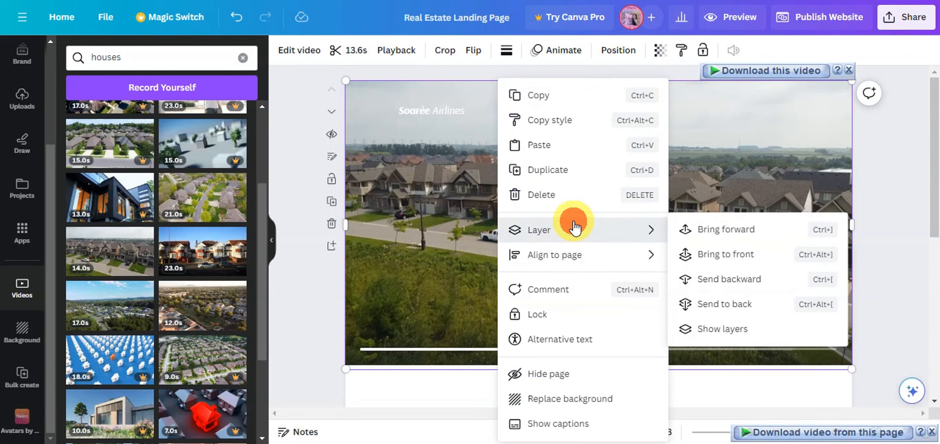
pyautogui.click(690, 304)
pyautogui.click(301, 248)
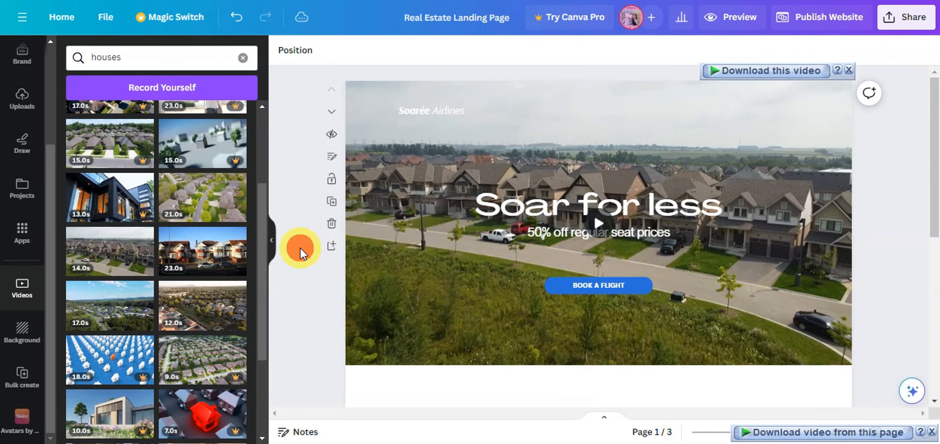
# Play the background video and delete the "Soarée Airlines" text from the header.
pyautogui.click(598, 222)
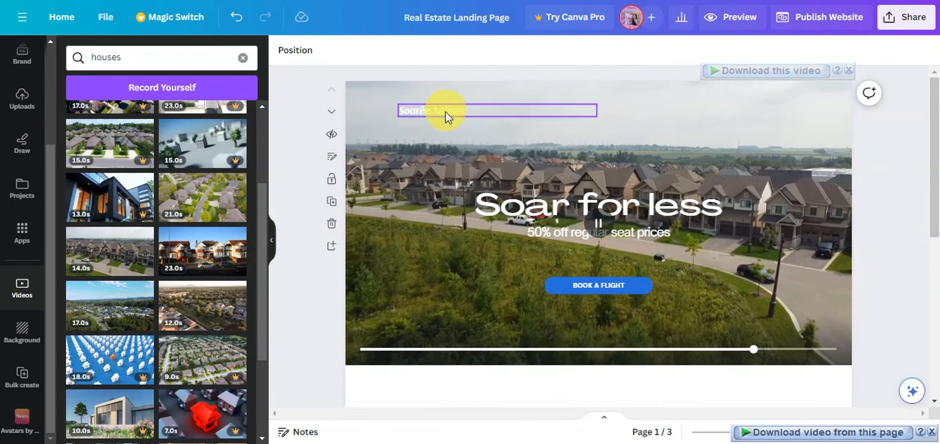
pyautogui.click(445, 112)
pyautogui.click(406, 142)
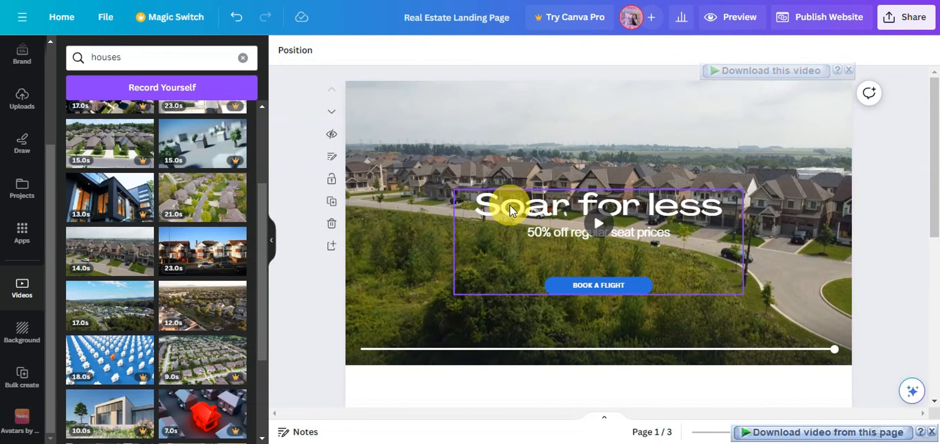
# Replace the "Soar for less" headline with "LET US HELP YOU FIND".
pyautogui.click(510, 207)
pyautogui.click(172, 430)
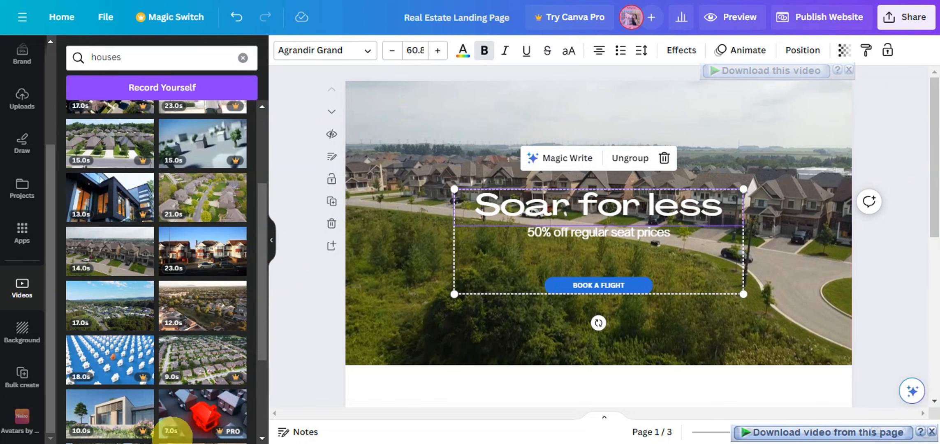
pyautogui.doubleClick(629, 205)
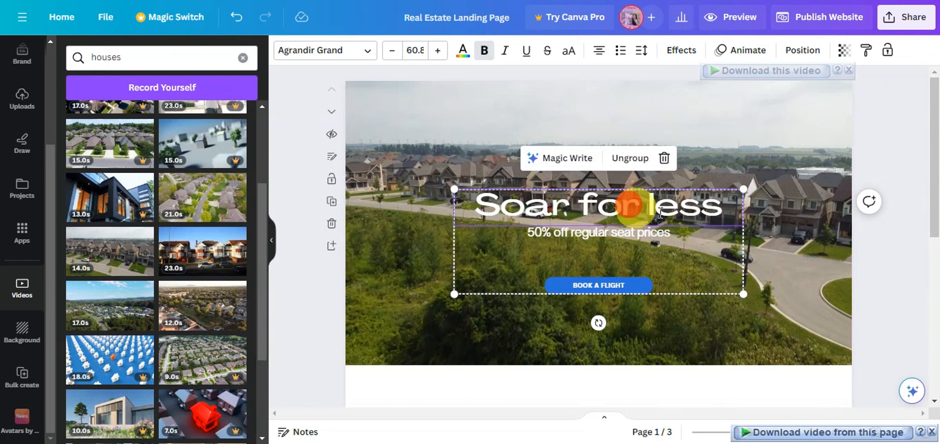
pyautogui.tripleClick(678, 211)
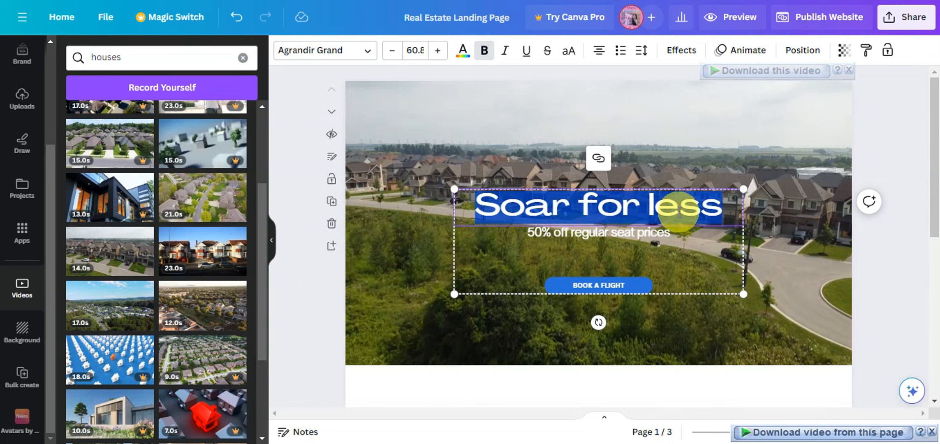
pyautogui.press('BackSpace')
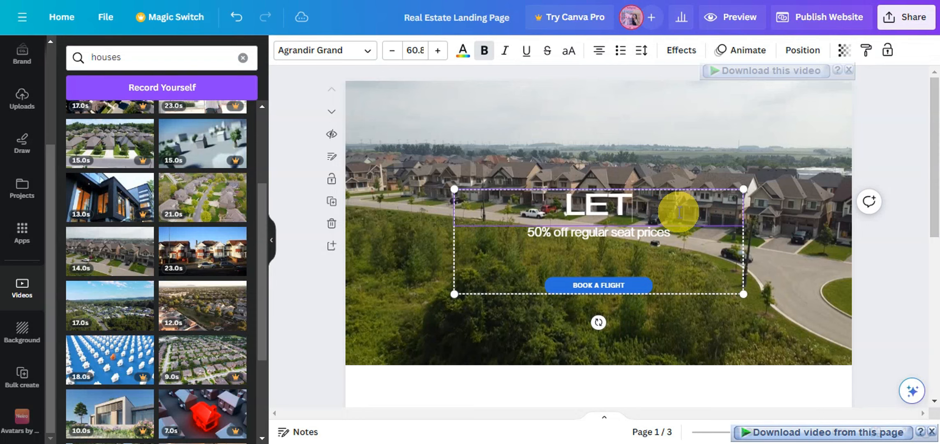
pyautogui.write('LET US HELP')
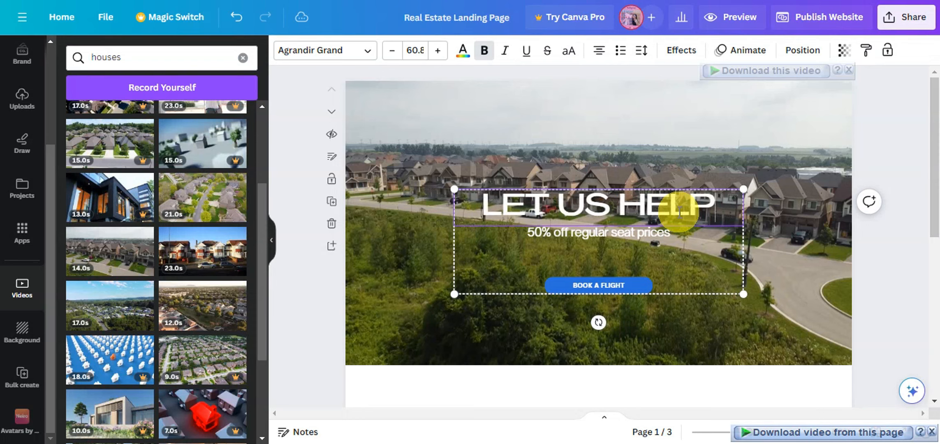
pyautogui.write(' YOU FIND')
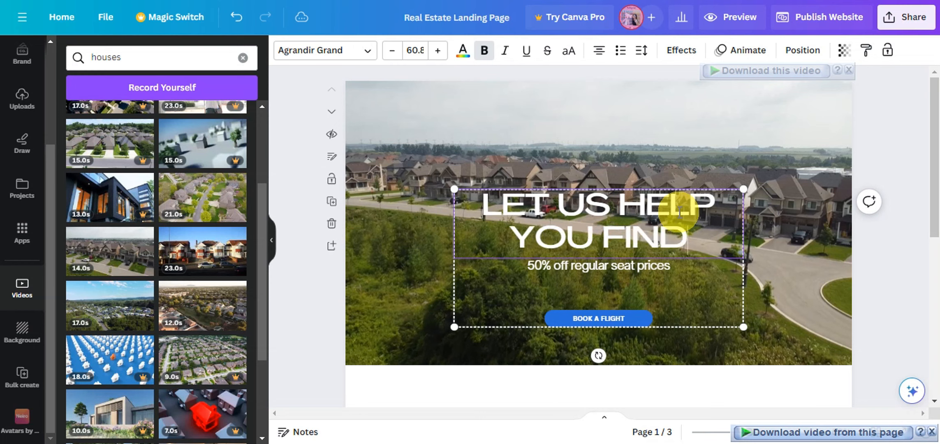
# Reduce the headline's font size to 40.8 so it fits on one line.
pyautogui.tripleClick(594, 235)
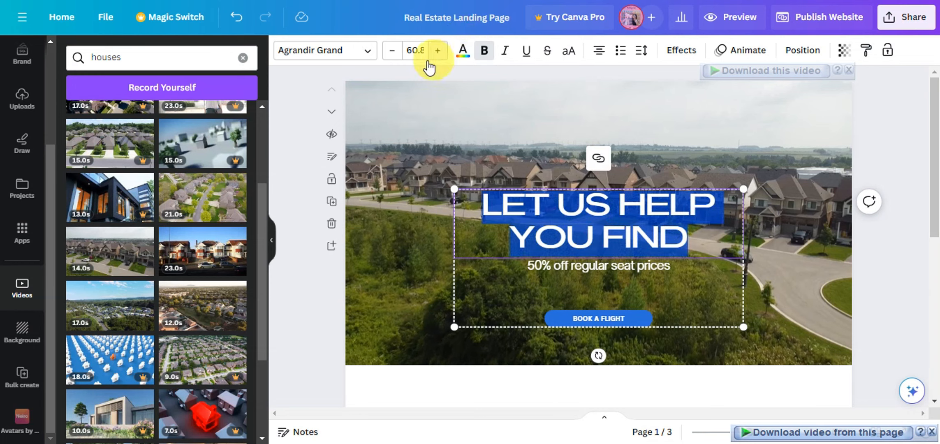
pyautogui.click(392, 53)
pyautogui.click(393, 52)
pyautogui.click(392, 53)
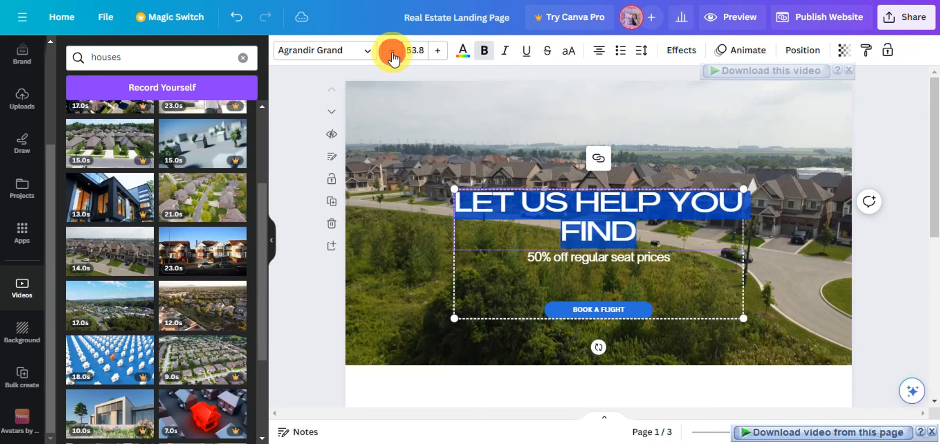
pyautogui.click(393, 52)
pyautogui.click(393, 53)
pyautogui.click(393, 53)
pyautogui.click(393, 53)
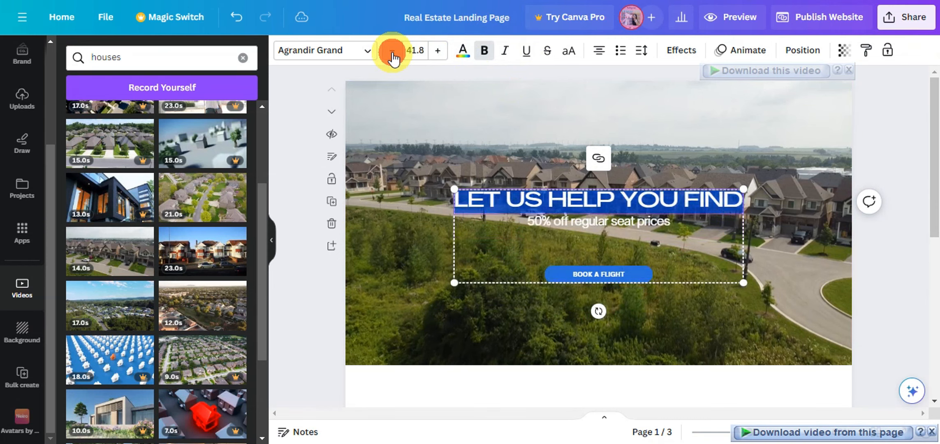
pyautogui.click(399, 53)
pyautogui.click(438, 50)
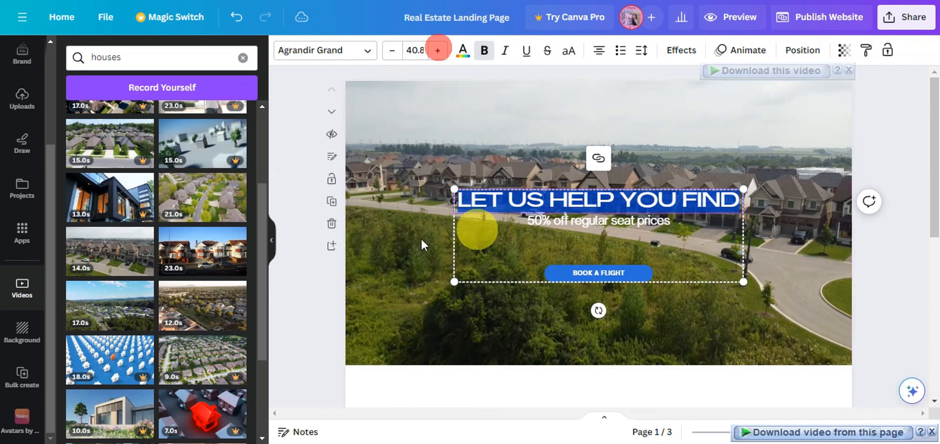
# Replace the seat-price subheading under the headline with "YOUR FOREVER HOME".
pyautogui.moveTo(679, 220); pyautogui.dragTo(494, 199)
pyautogui.click(627, 208)
pyautogui.press('BackSpace')
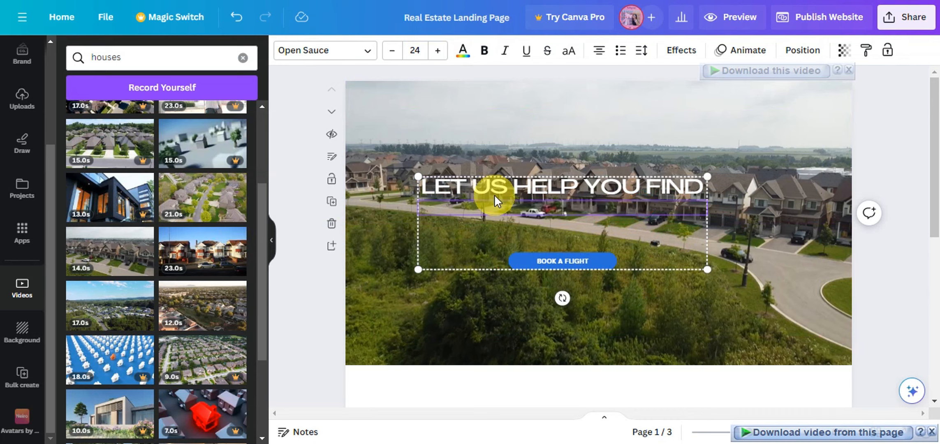
pyautogui.write('YOUR FORE')
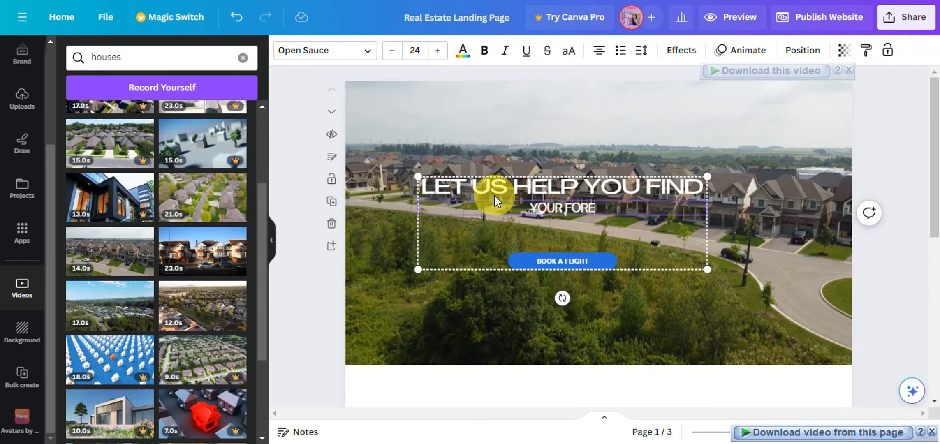
pyautogui.write('VER HOME')
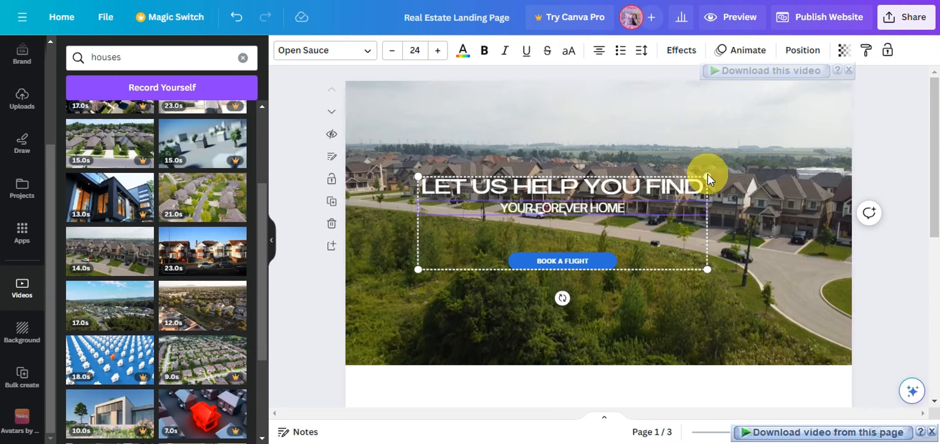
# Enlarge the grouped headline, subheading and button until the subheading is 33.4 in size, and centre the group horizontally on the page.
pyautogui.moveTo(707, 176); pyautogui.dragTo(797, 147)
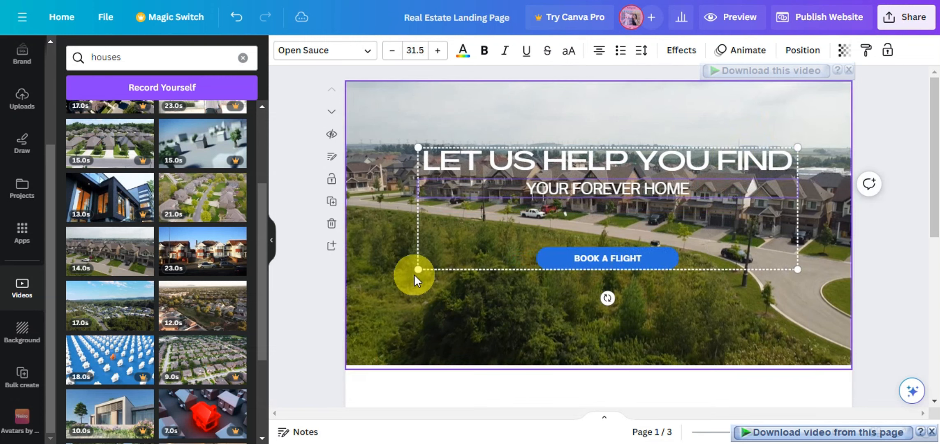
pyautogui.moveTo(418, 269); pyautogui.dragTo(405, 298)
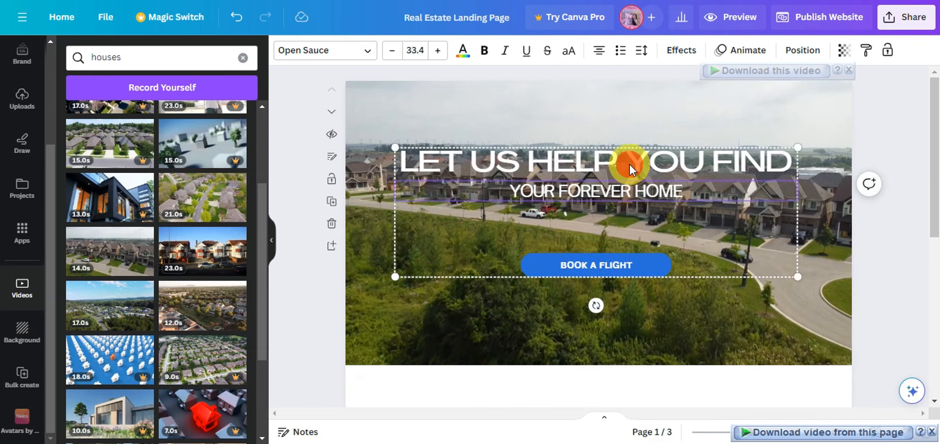
pyautogui.moveTo(630, 167); pyautogui.dragTo(633, 199)
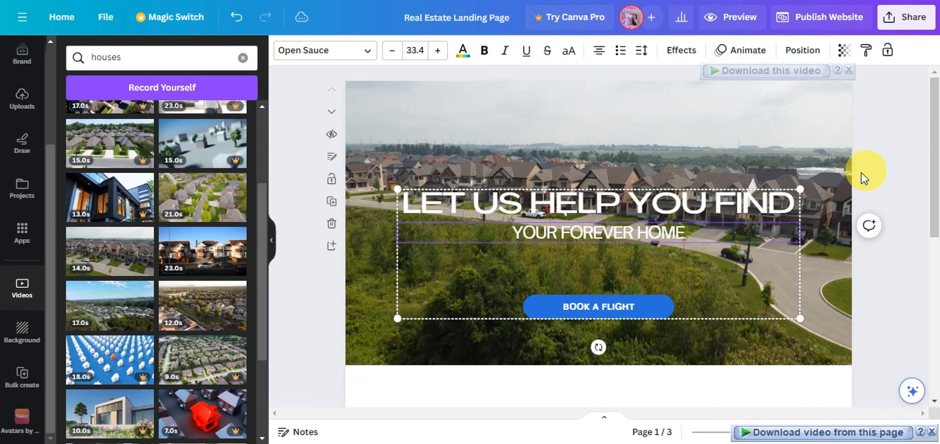
# Apply bold to the entire "LET US HELP YOU FIND" headline.
pyautogui.click(676, 202)
pyautogui.doubleClick(725, 204)
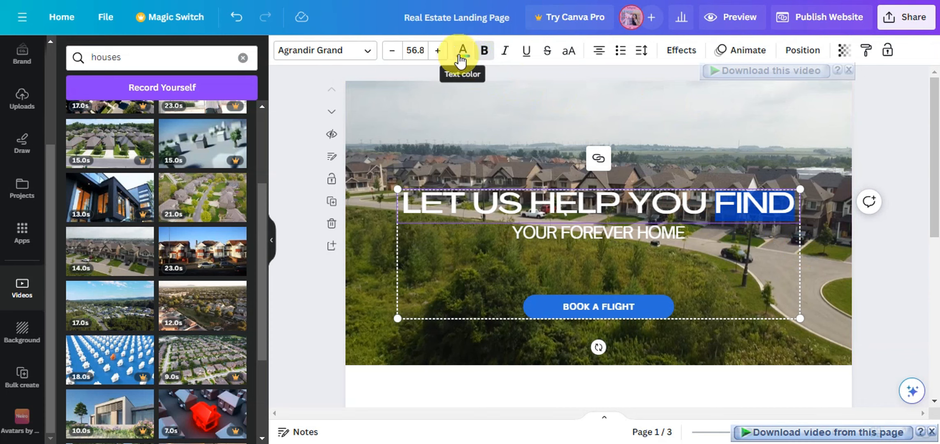
pyautogui.click(484, 61)
pyautogui.tripleClick(583, 204)
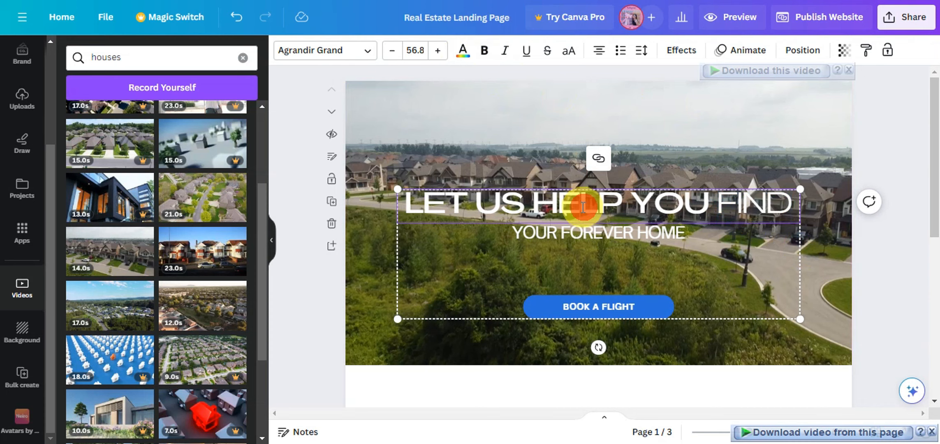
pyautogui.click(494, 61)
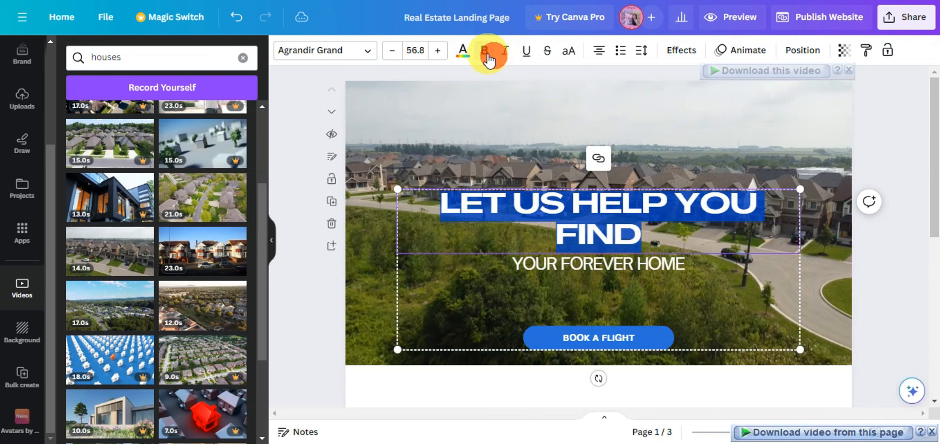
# Resize the text and button group so the bold headline fits on one line, and centre the group over the video.
pyautogui.moveTo(396, 189); pyautogui.dragTo(358, 157)
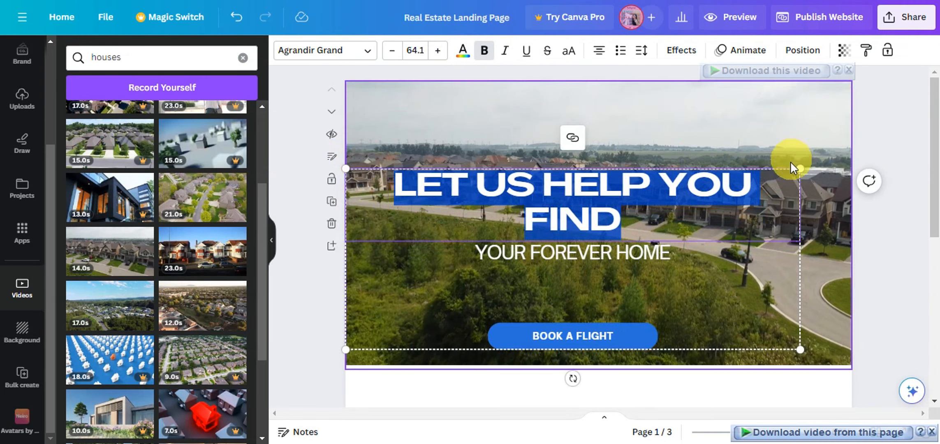
pyautogui.moveTo(800, 169); pyautogui.dragTo(853, 148)
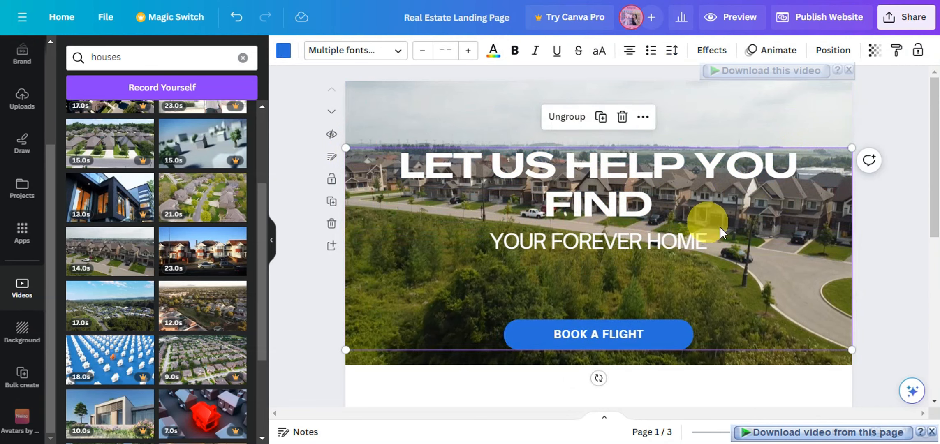
pyautogui.click(423, 53)
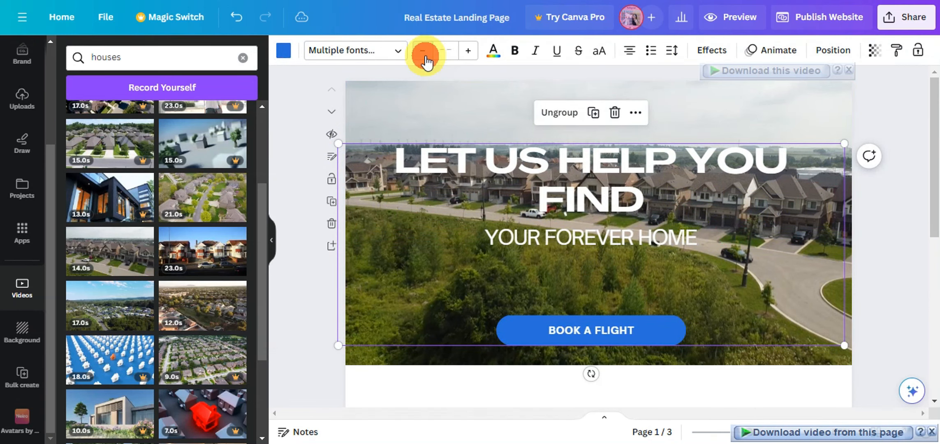
pyautogui.moveTo(338, 144); pyautogui.dragTo(459, 191)
pyautogui.moveTo(657, 204); pyautogui.dragTo(603, 156)
# Move the headline down and the button up so both sit close to the subheading over the middle of the video.
pyautogui.click(598, 216)
pyautogui.click(597, 215)
pyautogui.click(720, 217)
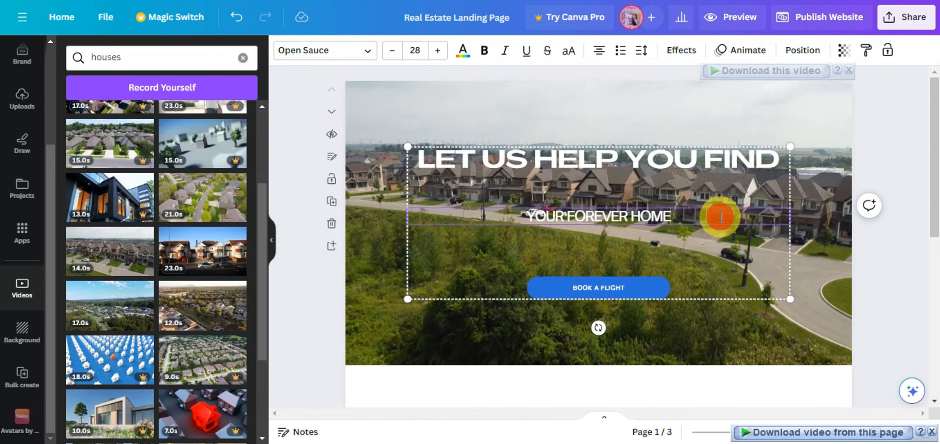
pyautogui.click(934, 242)
pyautogui.scroll(5, 700, 260)
pyautogui.click(622, 258)
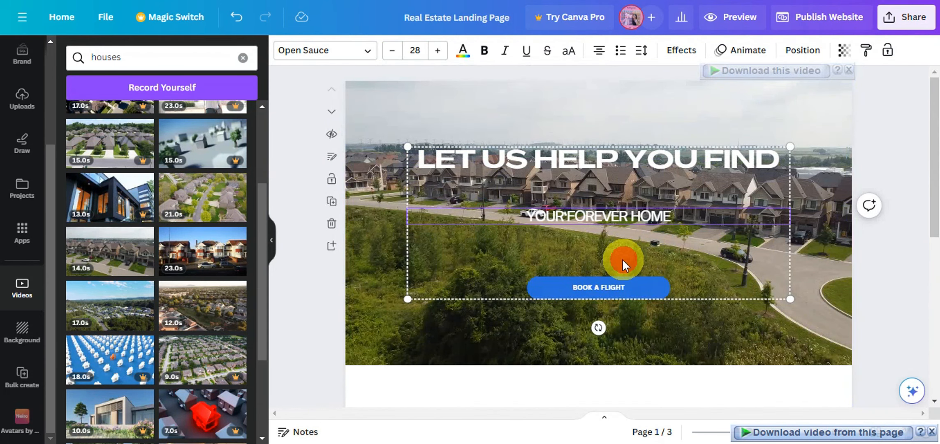
pyautogui.click(602, 218)
pyautogui.click(396, 217)
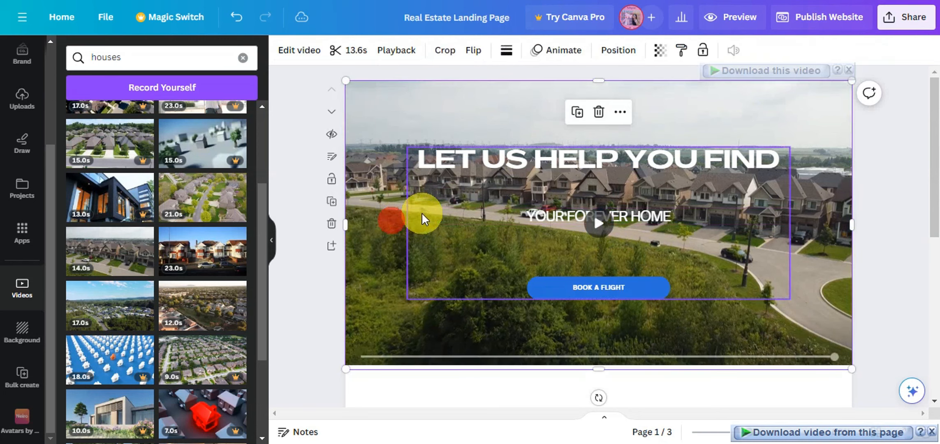
pyautogui.click(441, 216)
pyautogui.click(630, 176)
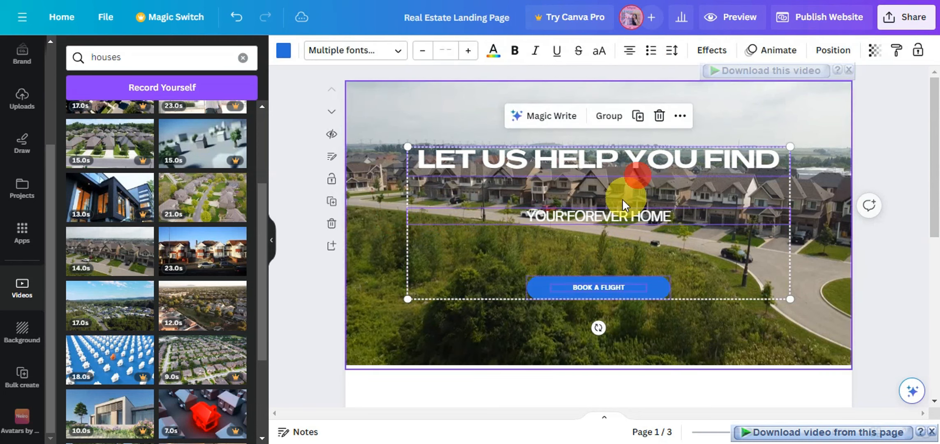
pyautogui.moveTo(612, 214); pyautogui.dragTo(612, 242)
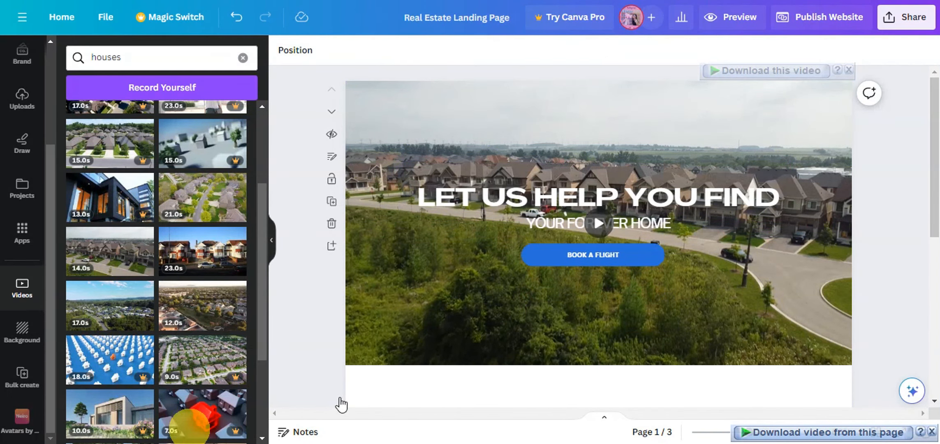
pyautogui.click(598, 223)
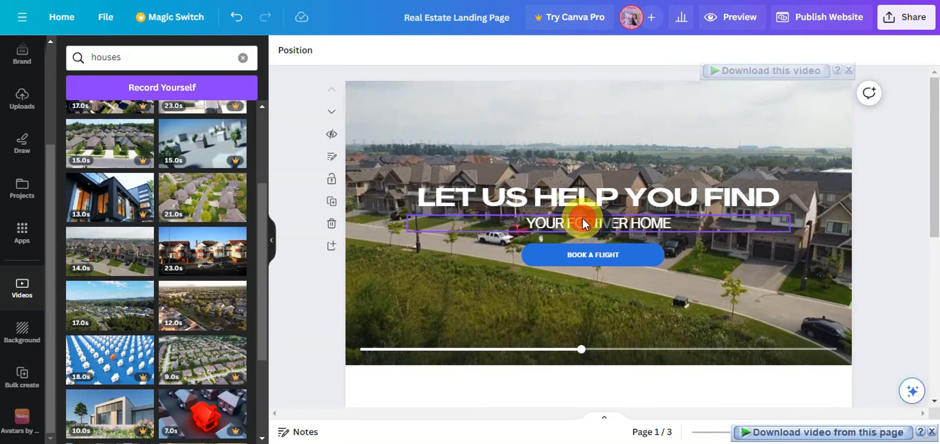
pyautogui.click(540, 197)
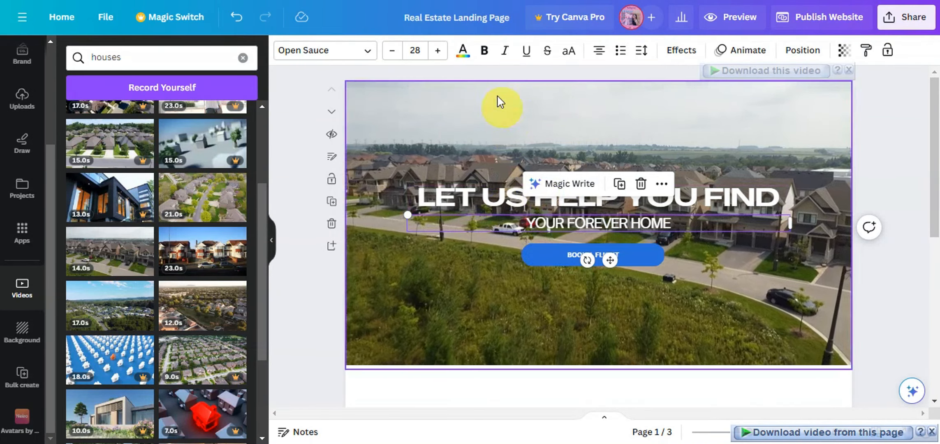
# Try the green photo color as the background of the blank second page, comparing it with the header video.
pyautogui.scroll(-7, 673, 300)
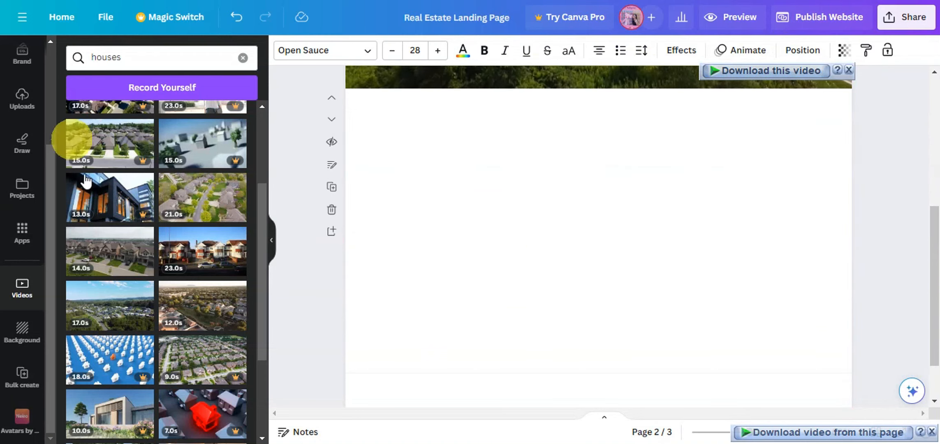
pyautogui.scroll(4, 39, 189)
pyautogui.scroll(-3, 29, 255)
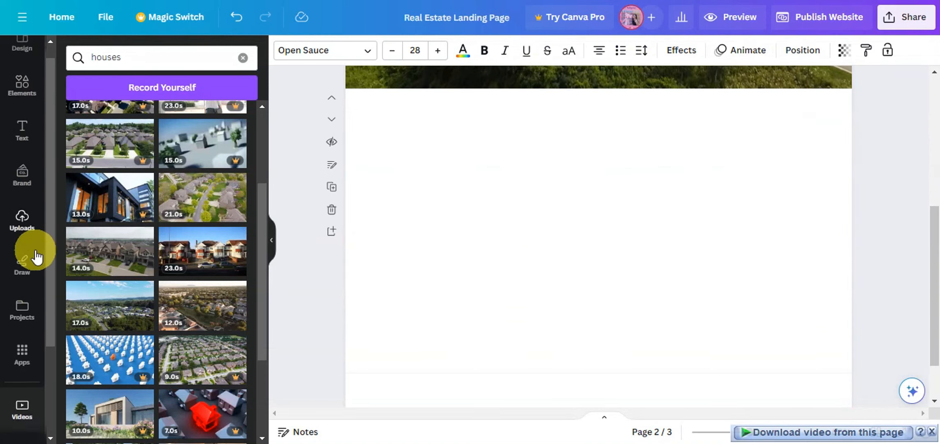
pyautogui.click(498, 194)
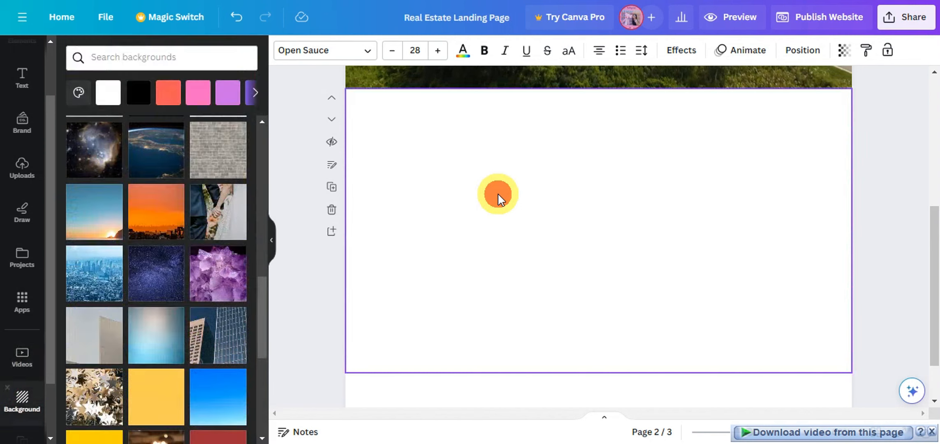
pyautogui.click(255, 94)
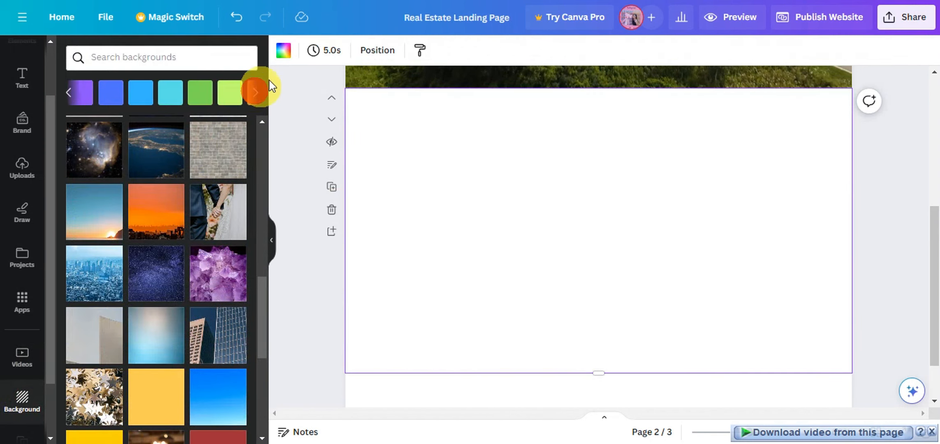
pyautogui.click(284, 50)
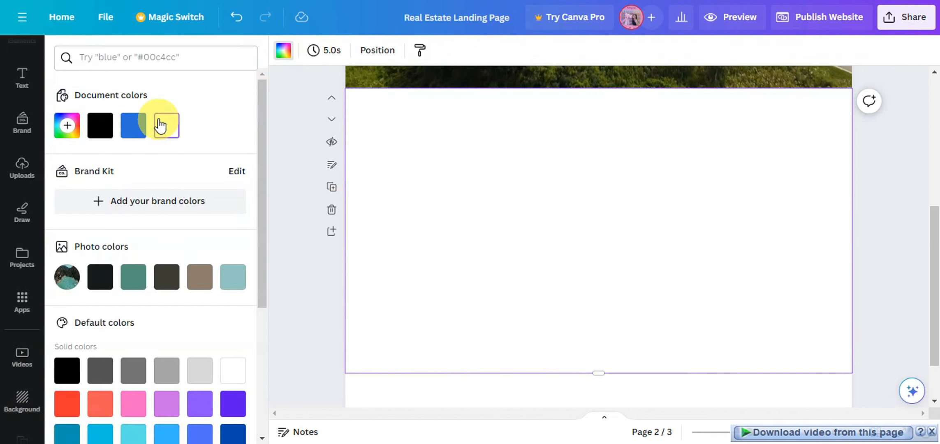
pyautogui.click(141, 275)
pyautogui.scroll(6, 545, 304)
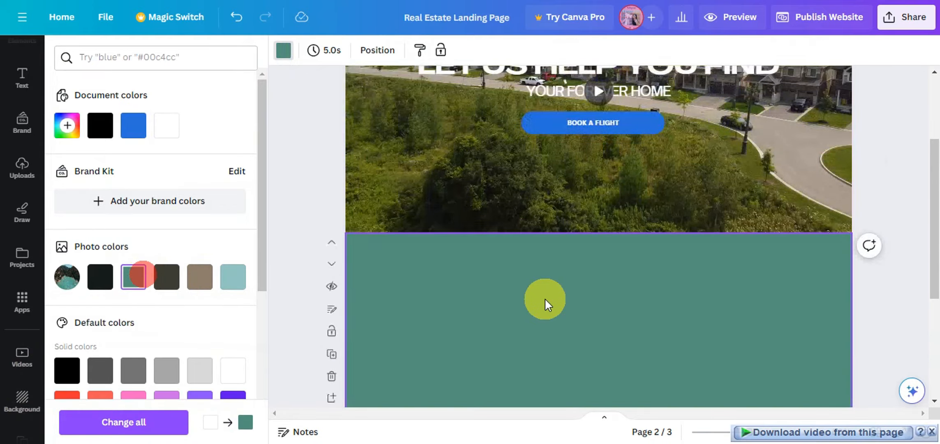
pyautogui.scroll(-5, 473, 305)
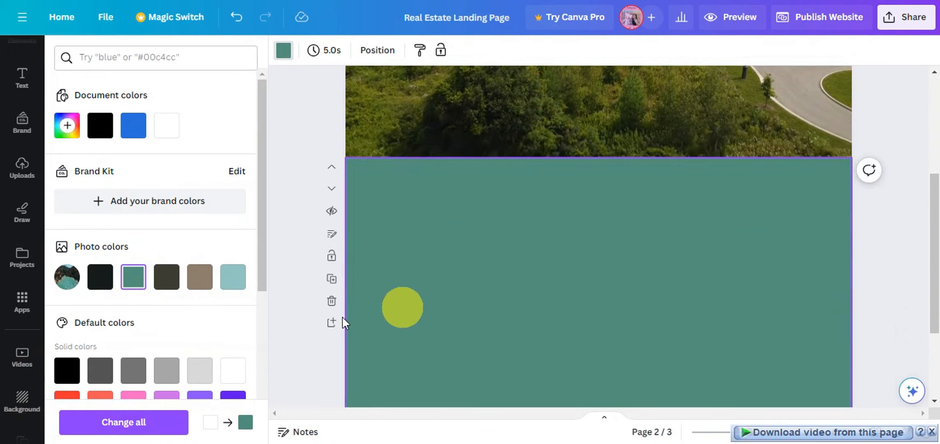
# Try the near-black photo color and a medium gray solid color as the second page's background.
pyautogui.click(100, 280)
pyautogui.scroll(5, 496, 337)
pyautogui.scroll(-5, 505, 337)
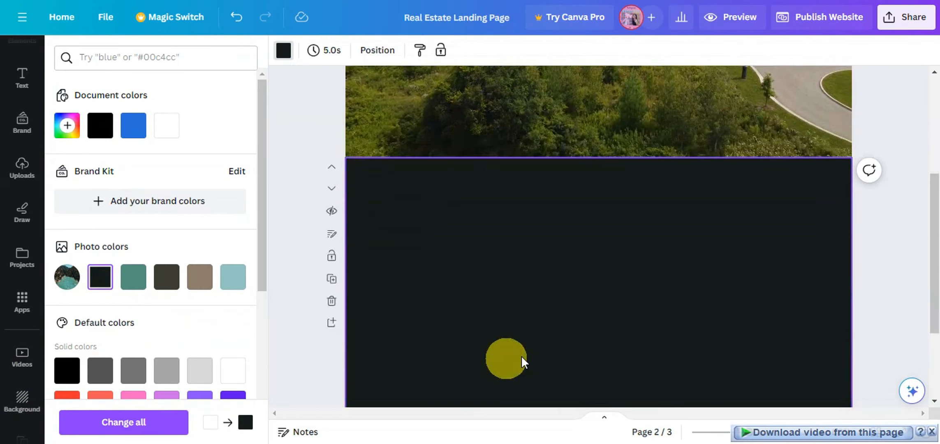
pyautogui.scroll(-2, 142, 312)
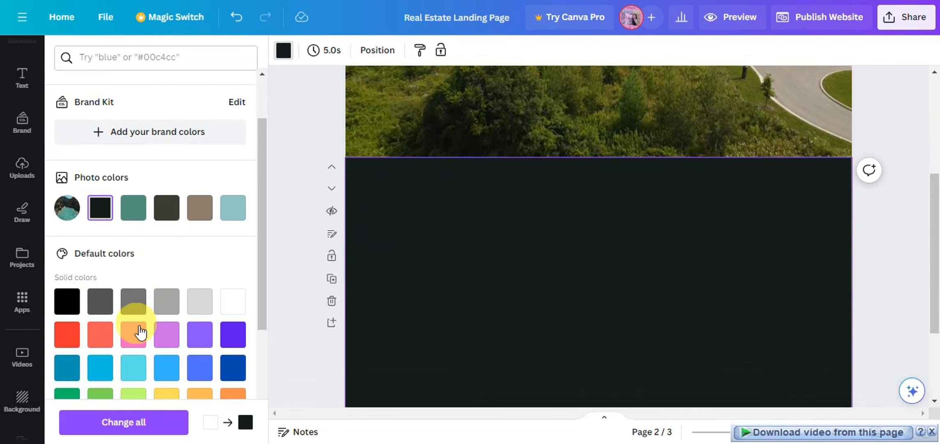
pyautogui.click(140, 301)
pyautogui.scroll(5, 494, 317)
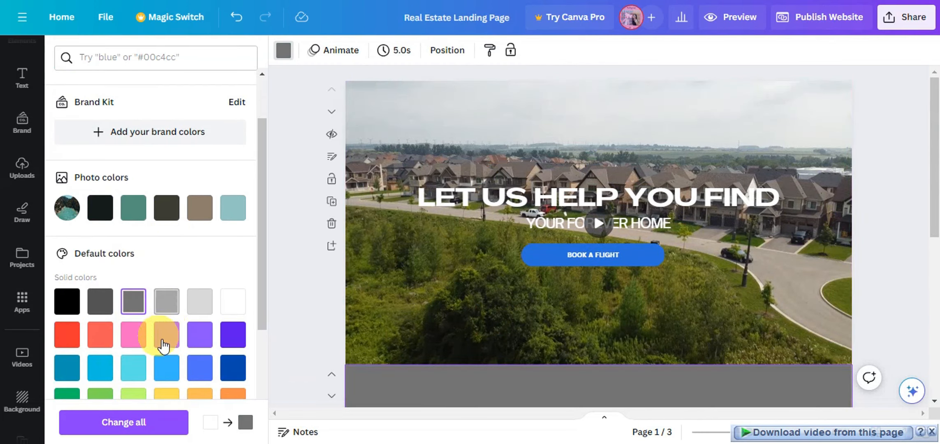
# Set the second page's background to the brown photo color.
pyautogui.click(200, 207)
pyautogui.scroll(-5, 493, 235)
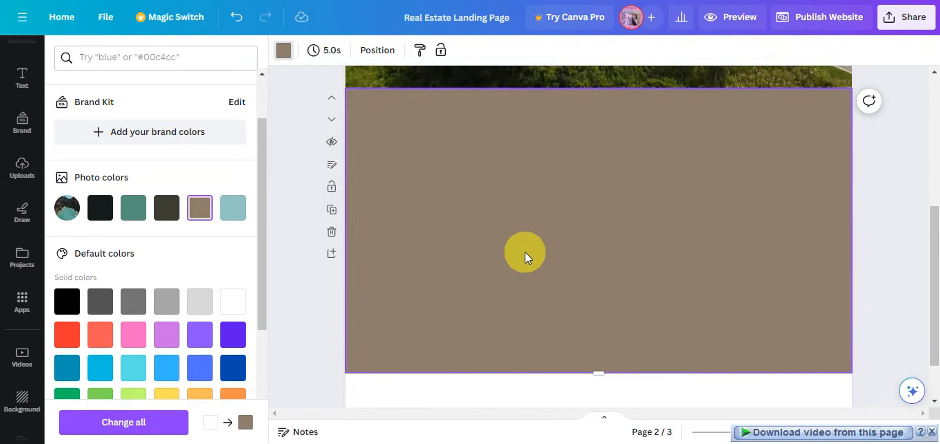
pyautogui.click(19, 82)
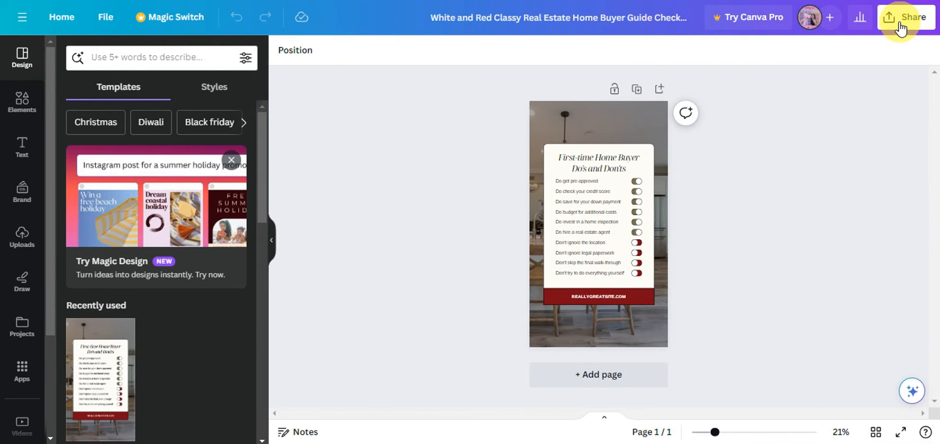
# Create a public embed link for the real estate home buyer guide checklist design.
pyautogui.click(908, 21)
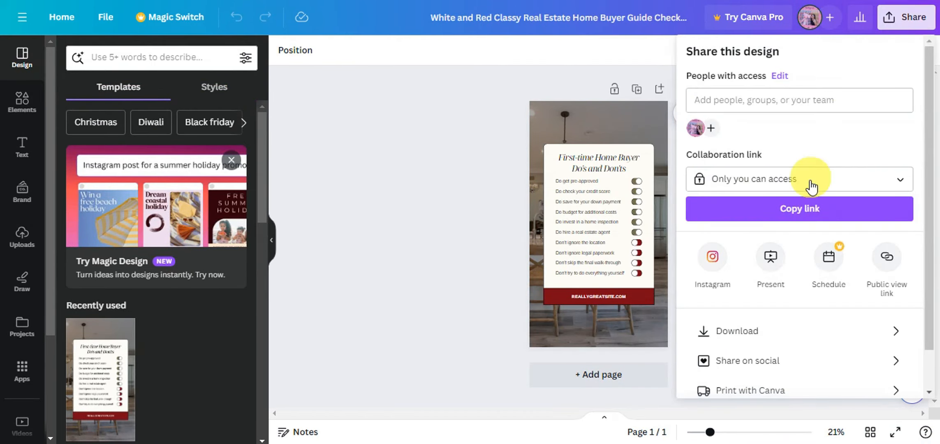
pyautogui.scroll(-1, 809, 181)
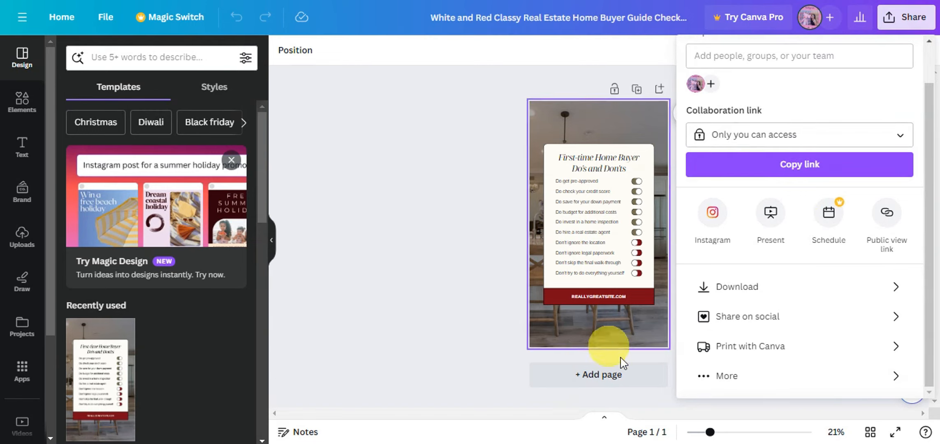
pyautogui.click(726, 375)
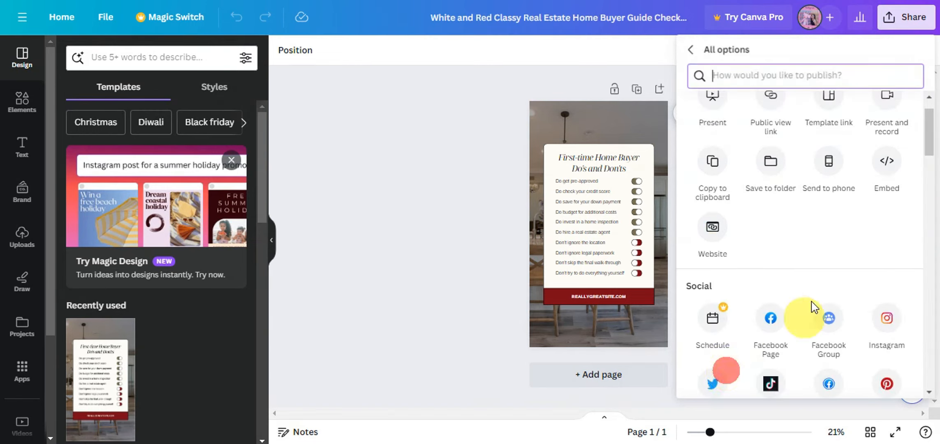
pyautogui.click(884, 174)
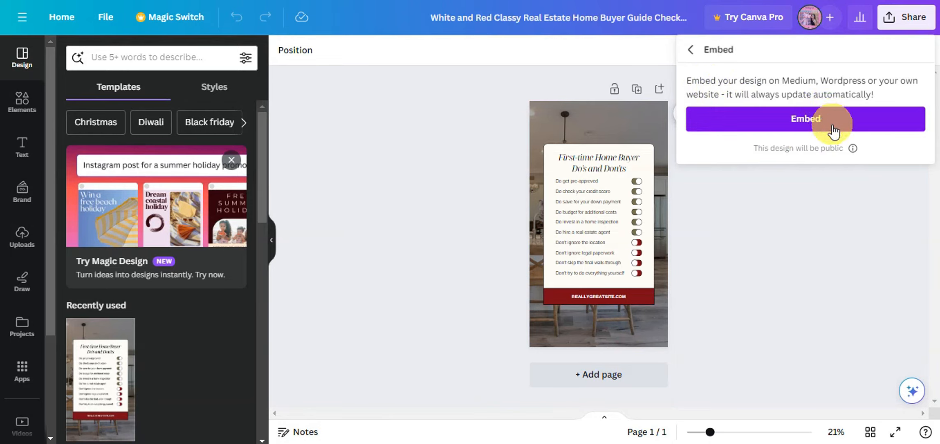
pyautogui.click(807, 120)
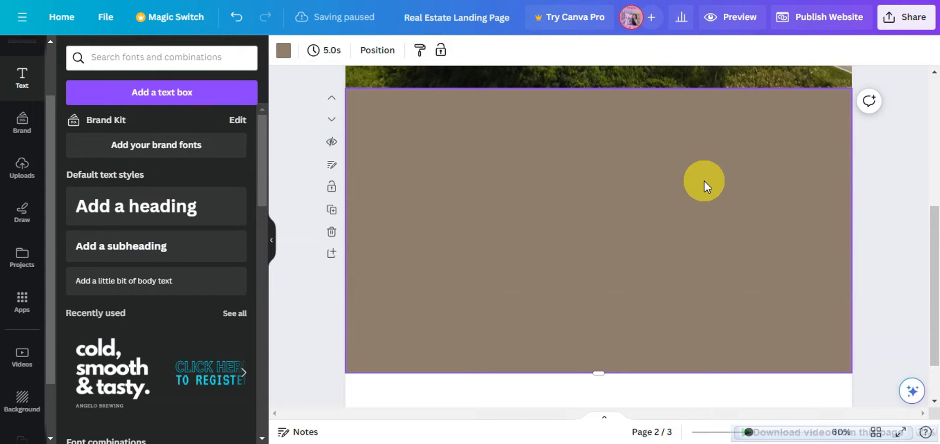
# Paste the checklist's embed link onto the brown page and place the embed along its right side, enlarged to nearly the page's height.
pyautogui.hotkey('ctrl', 'v')
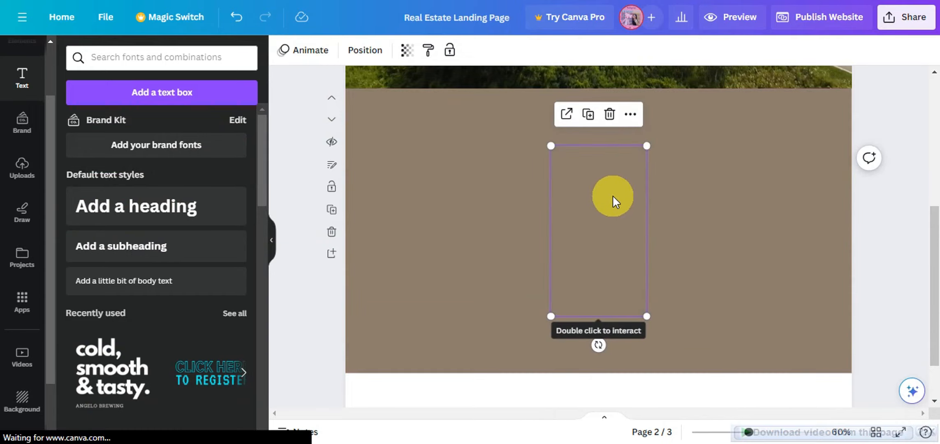
pyautogui.moveTo(678, 197); pyautogui.dragTo(778, 184)
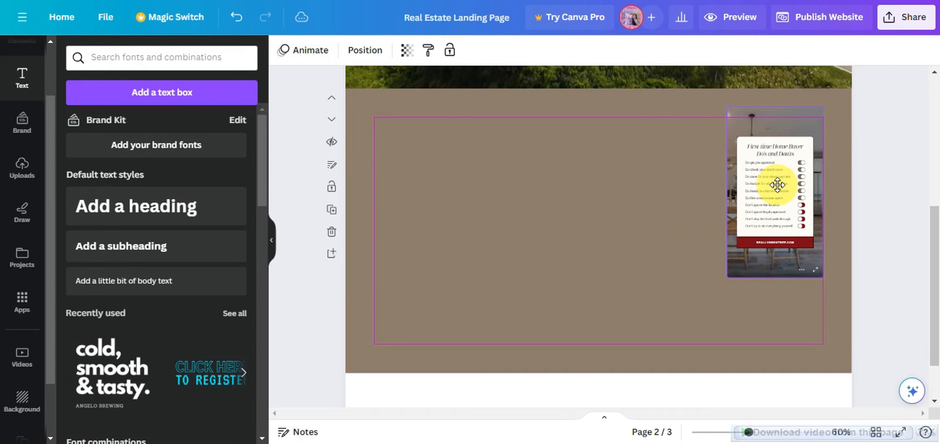
pyautogui.moveTo(727, 288); pyautogui.dragTo(669, 347)
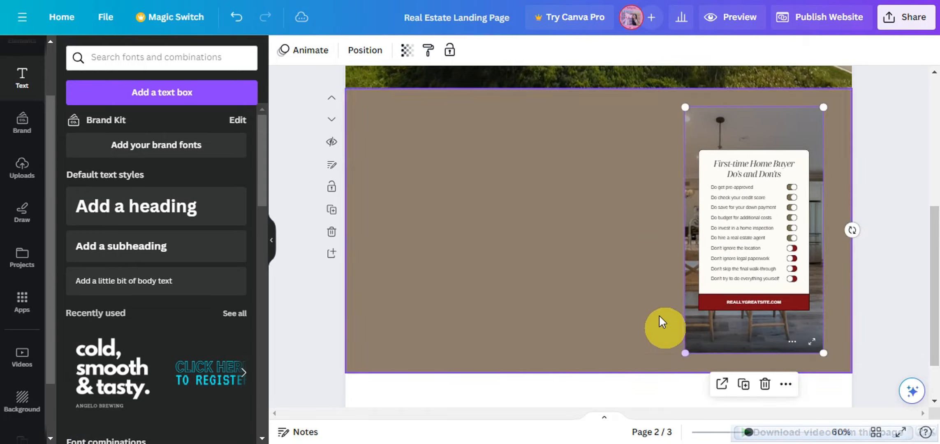
# Add an "ABOUT US" heading in the upper-left corner of the brown page.
pyautogui.click(135, 212)
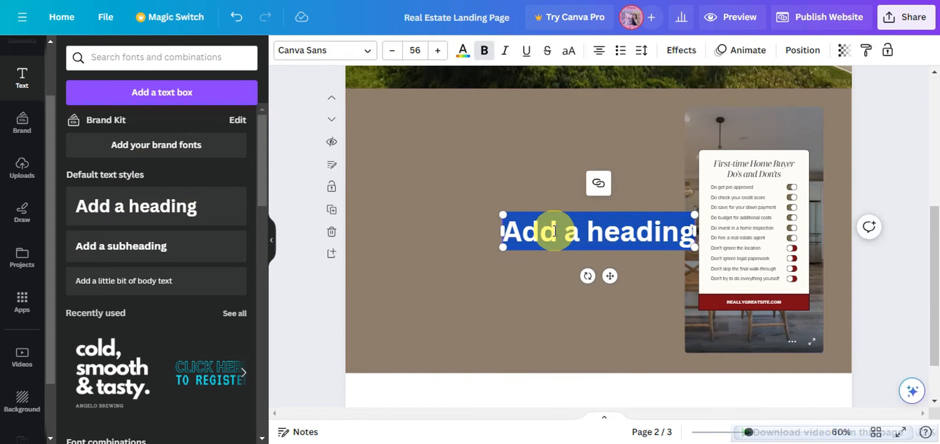
pyautogui.write('ABOUT')
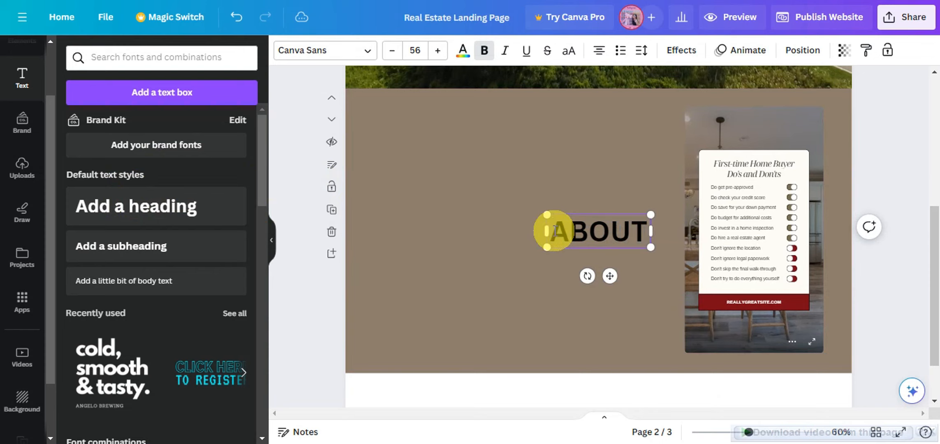
pyautogui.write(' US')
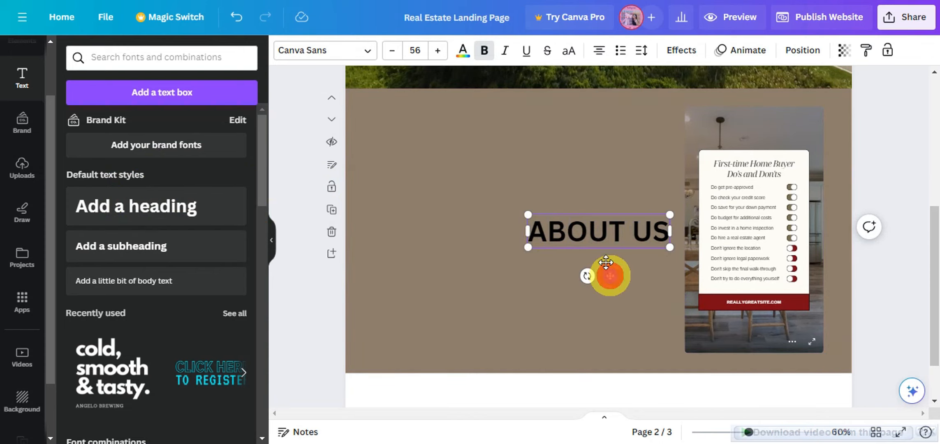
pyautogui.moveTo(605, 262); pyautogui.dragTo(456, 185)
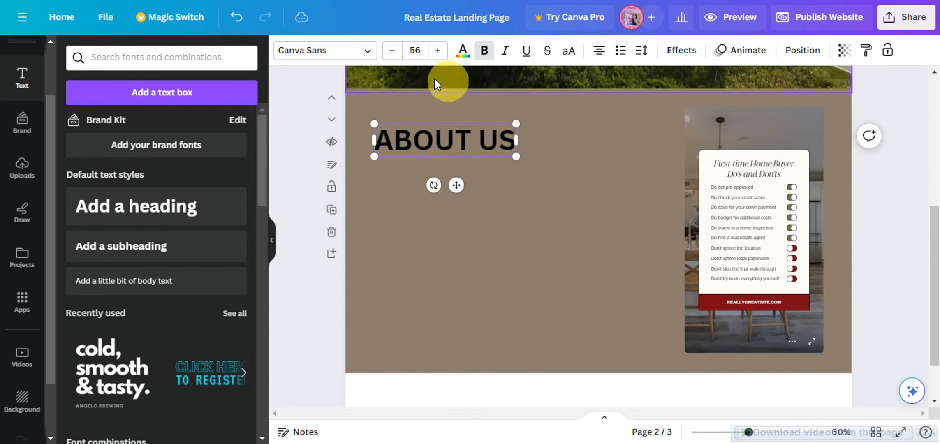
# Change the "ABOUT US" heading's text color to white.
pyautogui.doubleClick(445, 138)
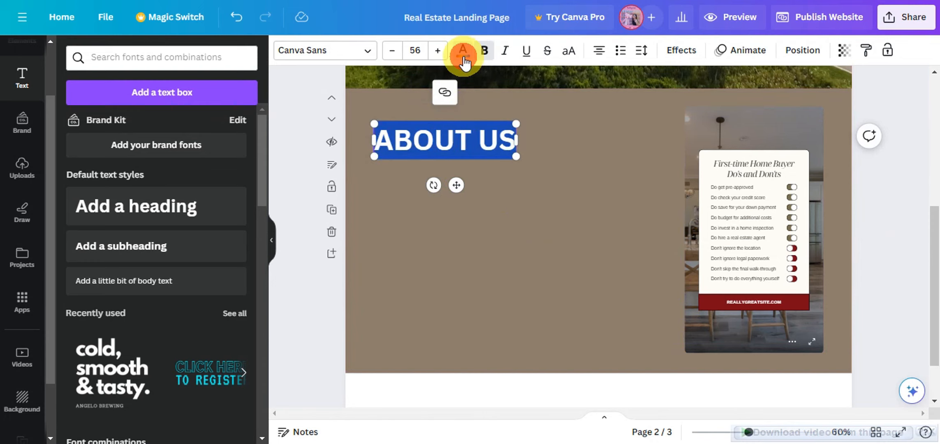
pyautogui.click(463, 54)
pyautogui.click(212, 132)
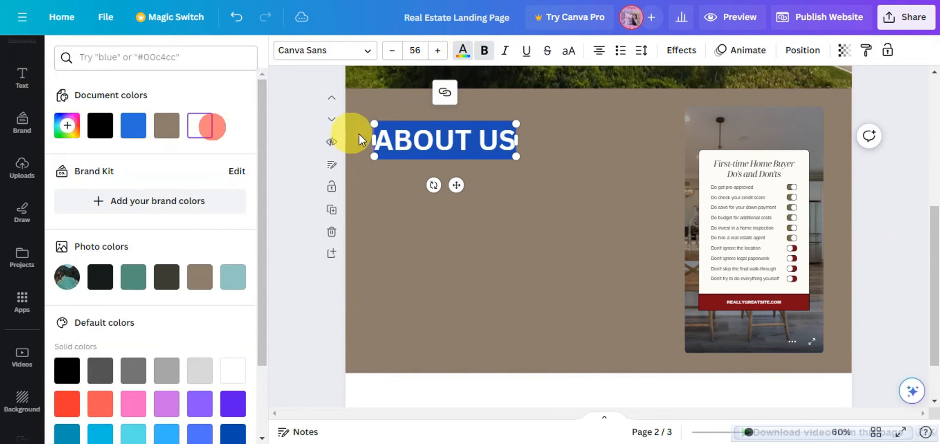
pyautogui.click(522, 228)
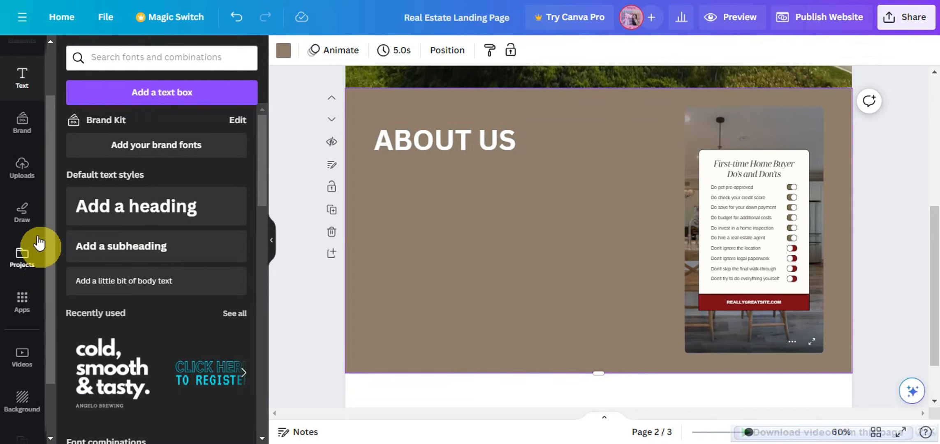
# Place the uploaded photo of the woman in a grey T-shirt on the brown page, shrunk to fit between the heading and the checklist.
pyautogui.scroll(-2, 23, 197)
pyautogui.scroll(2, 24, 288)
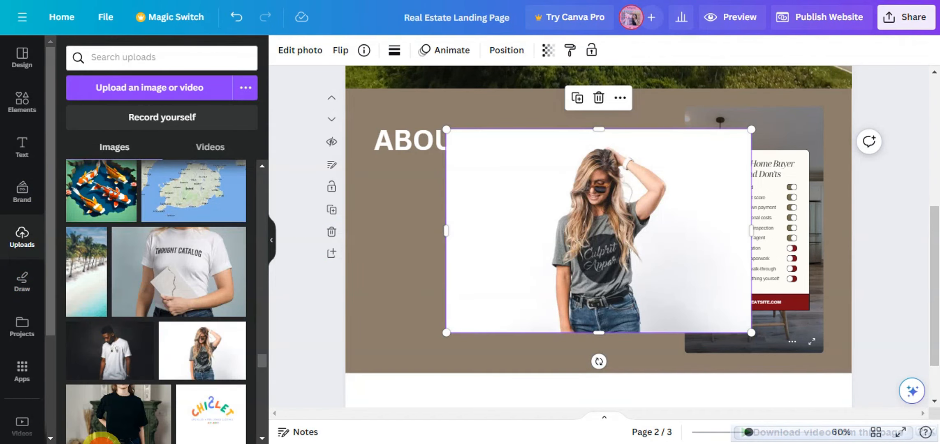
pyautogui.moveTo(530, 283); pyautogui.dragTo(512, 267)
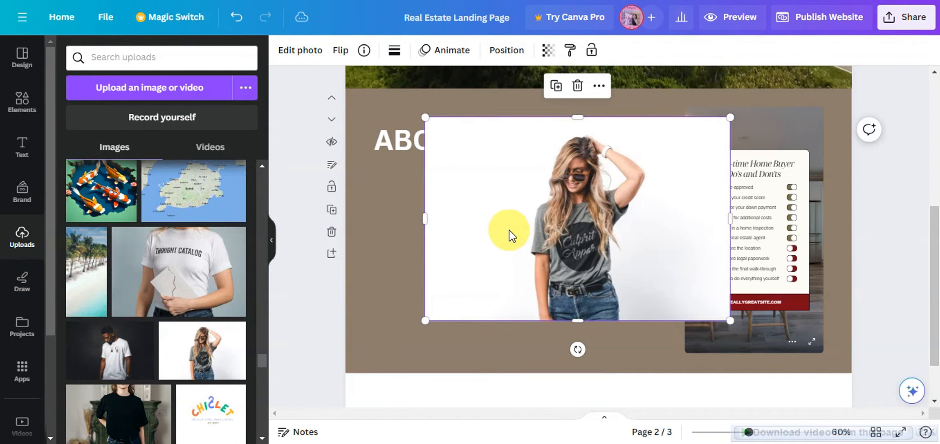
pyautogui.moveTo(426, 118); pyautogui.dragTo(606, 238)
pyautogui.moveTo(641, 269); pyautogui.dragTo(551, 219)
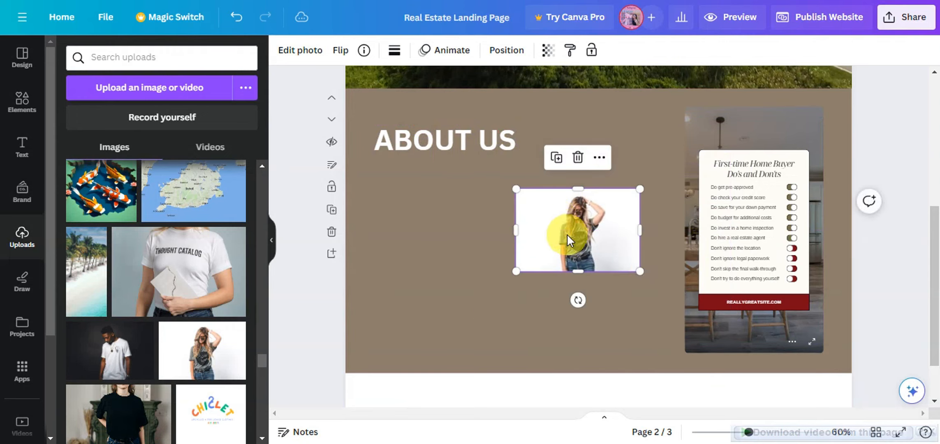
# Crop the woman's photo to a smaller 1:1 square around her upper body and move it beside the "ABOUT US" heading.
pyautogui.rightClick(567, 234)
pyautogui.moveTo(568, 234)
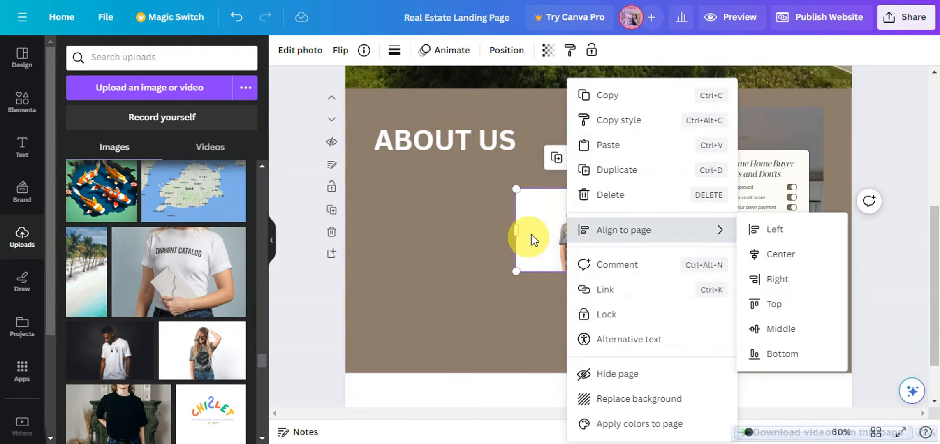
pyautogui.click(315, 60)
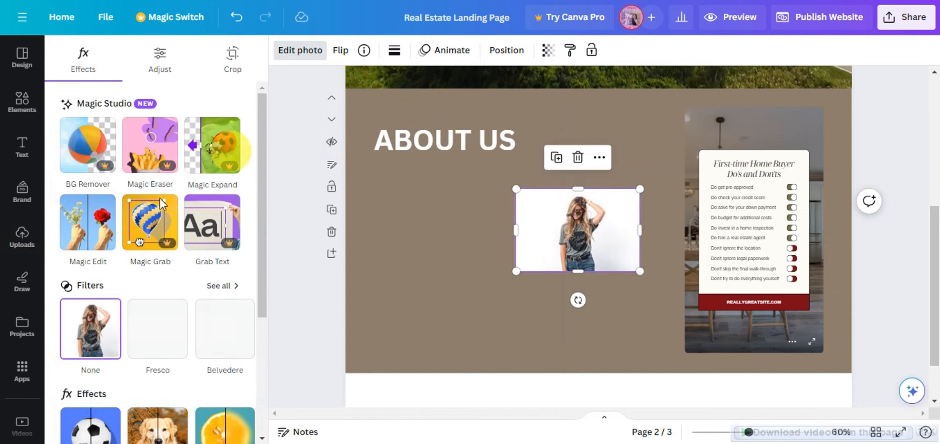
pyautogui.scroll(-3, 158, 232)
pyautogui.scroll(-3, 165, 232)
pyautogui.scroll(5, 181, 280)
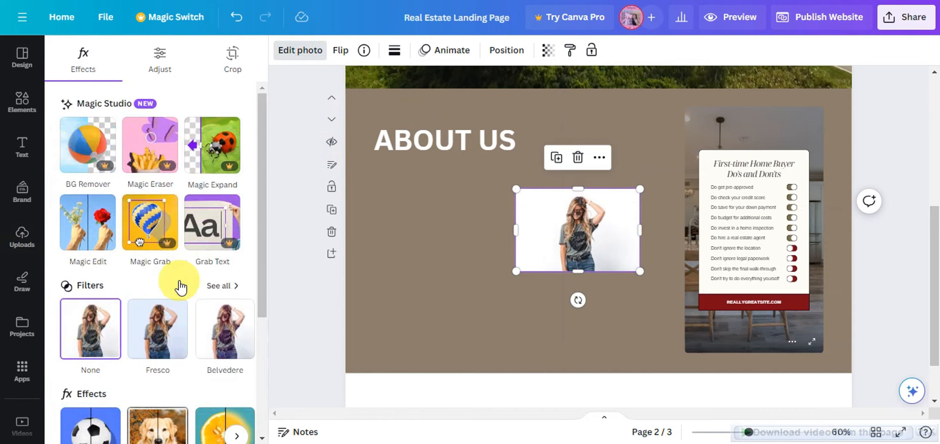
pyautogui.click(225, 74)
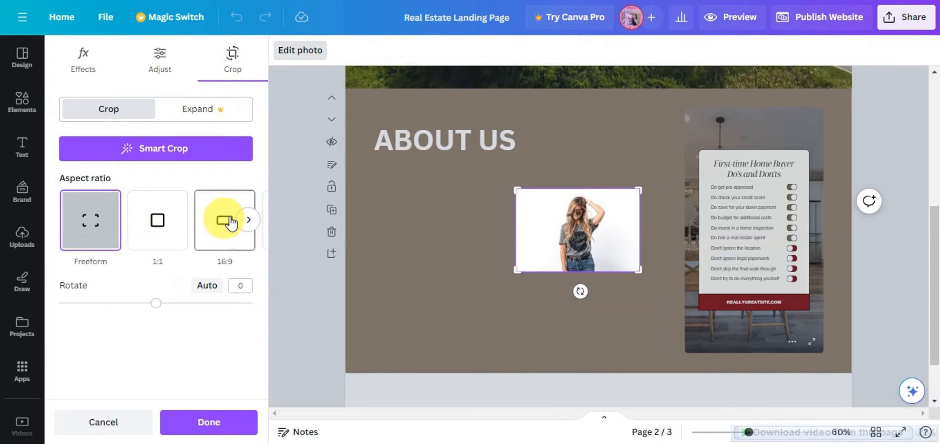
pyautogui.click(246, 222)
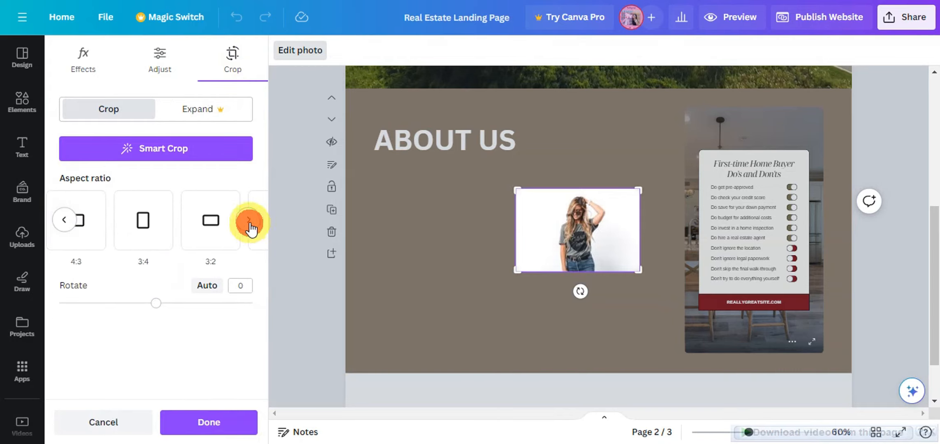
pyautogui.click(68, 226)
pyautogui.click(86, 224)
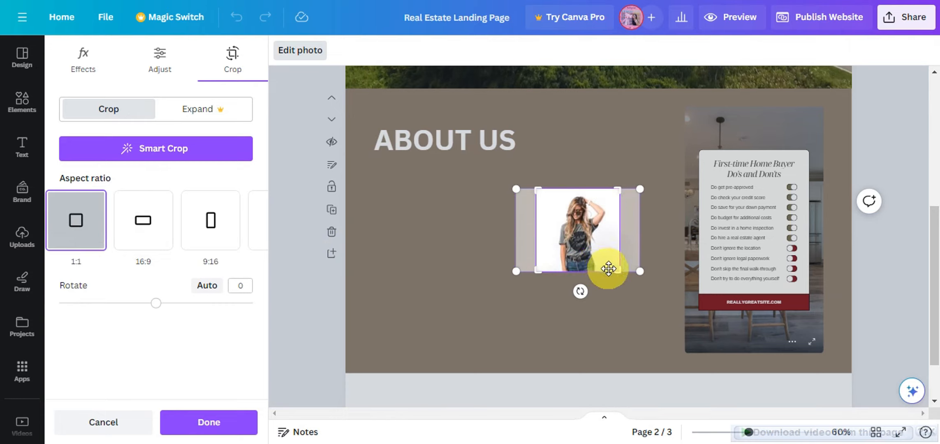
pyautogui.moveTo(618, 273); pyautogui.dragTo(569, 229)
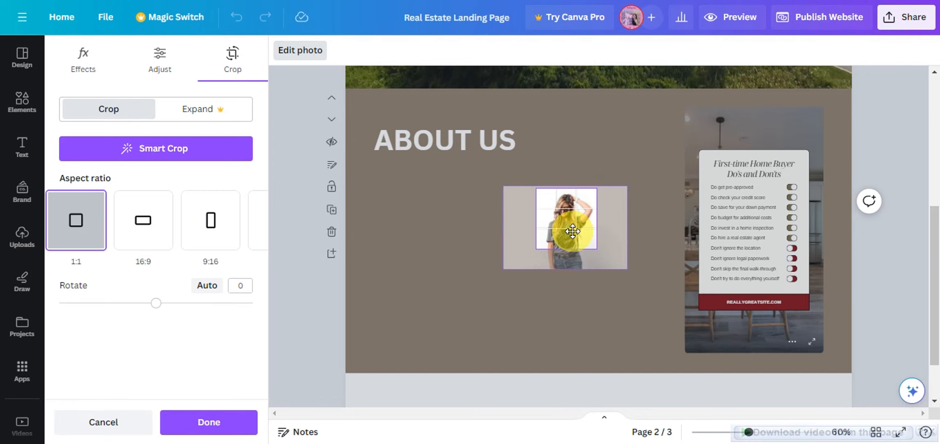
pyautogui.click(236, 428)
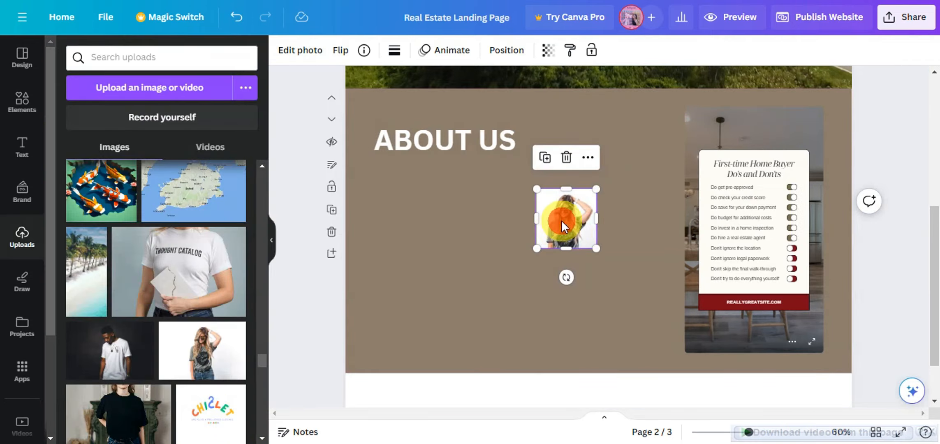
pyautogui.moveTo(560, 221); pyautogui.dragTo(569, 154)
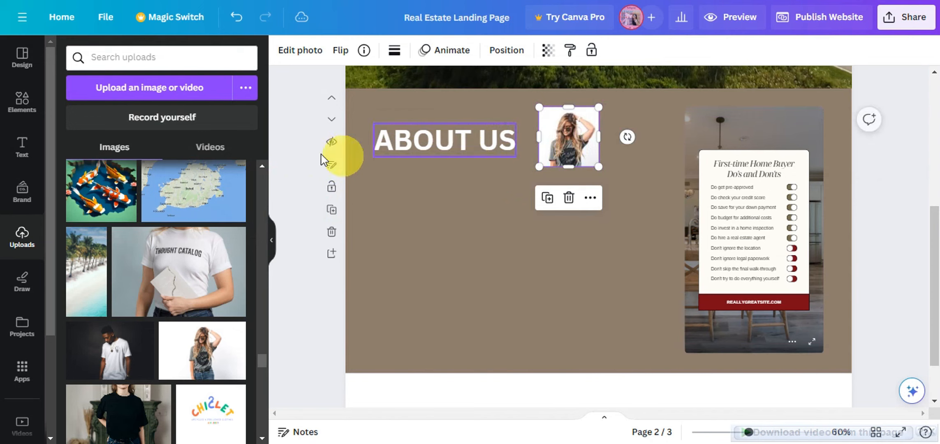
# Add a justified subheading paragraph starting "Welcome to [Your Name]'s Real Estate Hub!" below the "ABOUT US" heading, and delete the woman's photo.
pyautogui.click(27, 150)
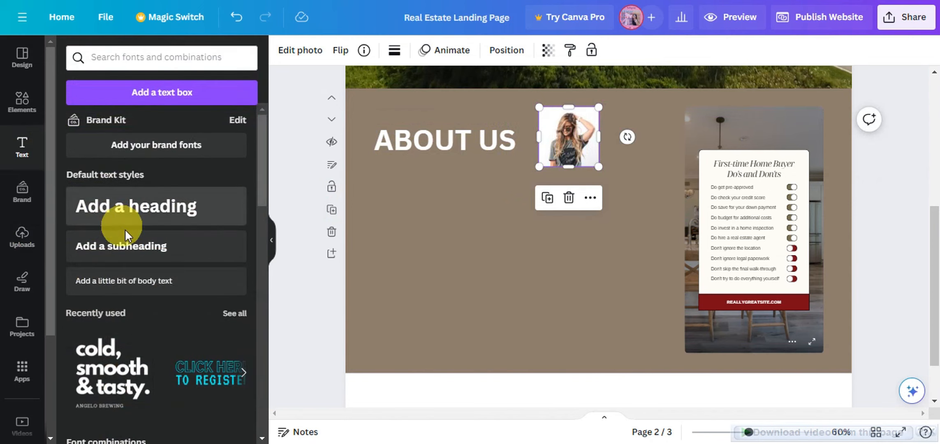
pyautogui.click(134, 246)
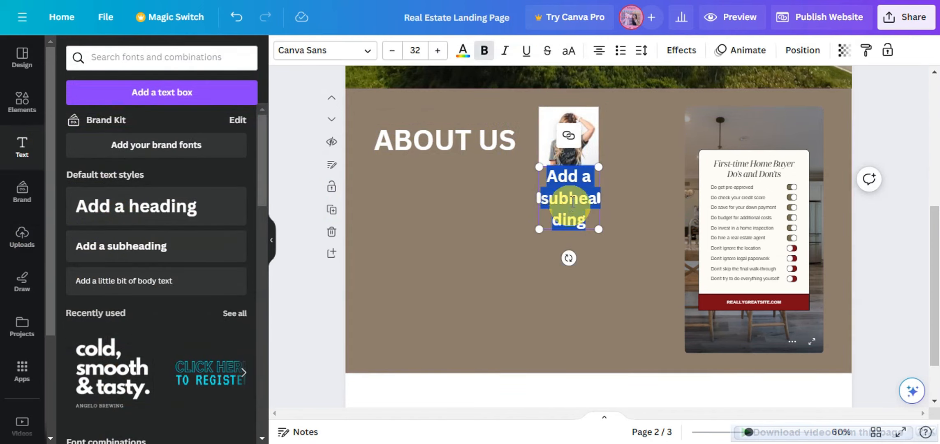
pyautogui.click(566, 190)
pyautogui.moveTo(544, 228); pyautogui.dragTo(419, 220)
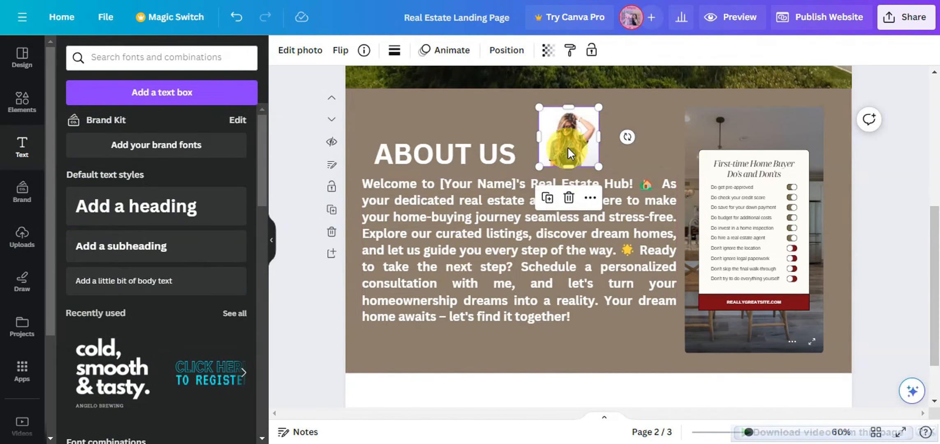
pyautogui.press('Delete')
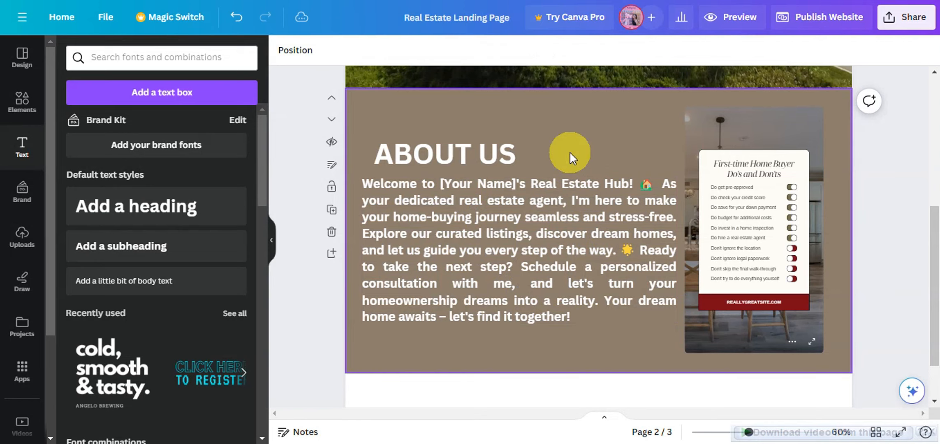
# Align the "ABOUT US" heading with the welcome paragraph's left edge, and make the paragraph non-bold at size 22.9 directly beneath it.
pyautogui.moveTo(482, 166); pyautogui.dragTo(467, 159)
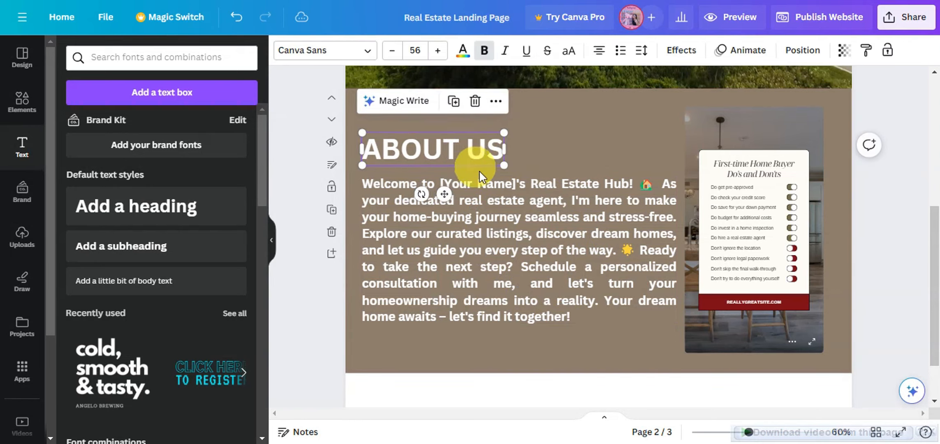
pyautogui.click(488, 186)
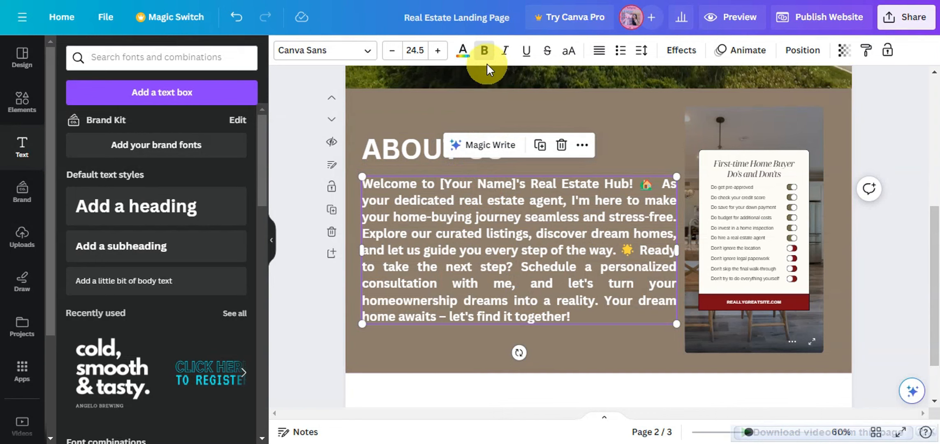
pyautogui.click(486, 51)
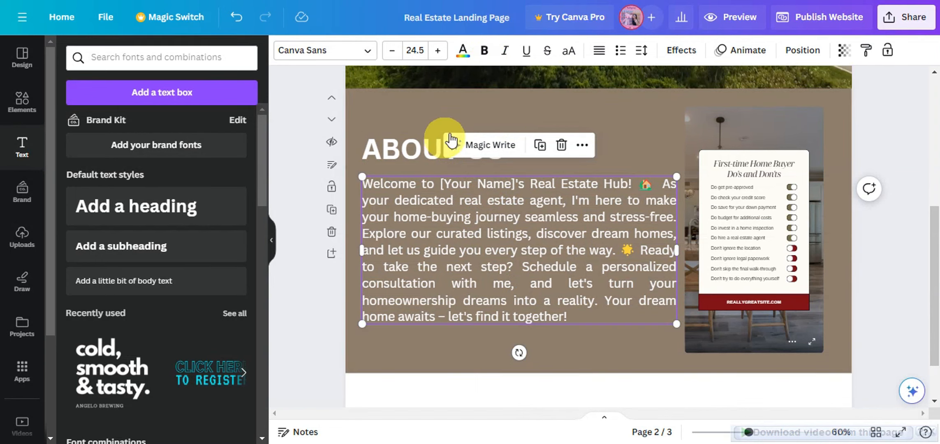
pyautogui.click(433, 134)
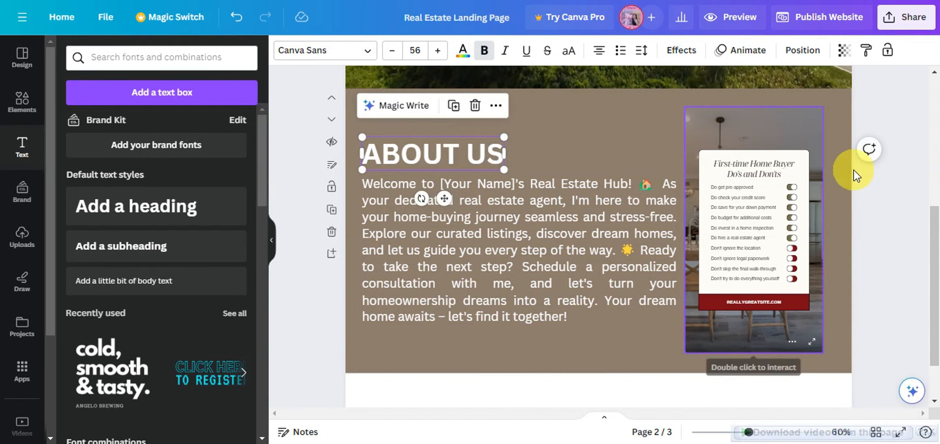
pyautogui.click(638, 252)
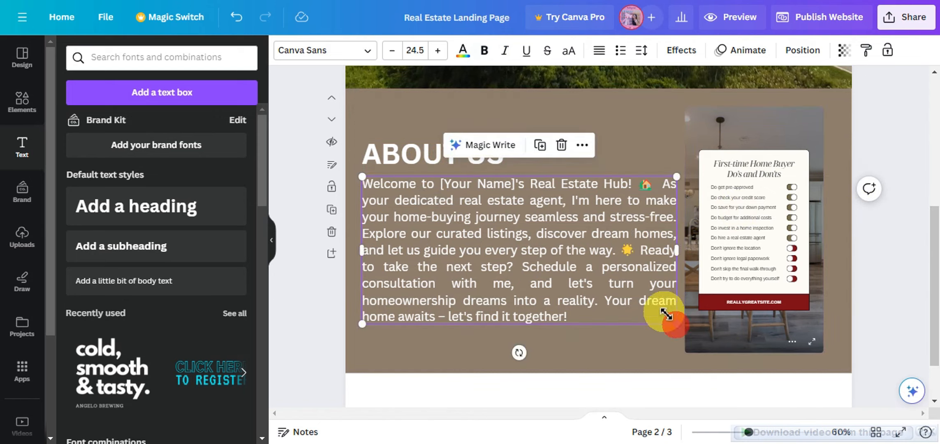
pyautogui.moveTo(666, 314); pyautogui.dragTo(656, 308)
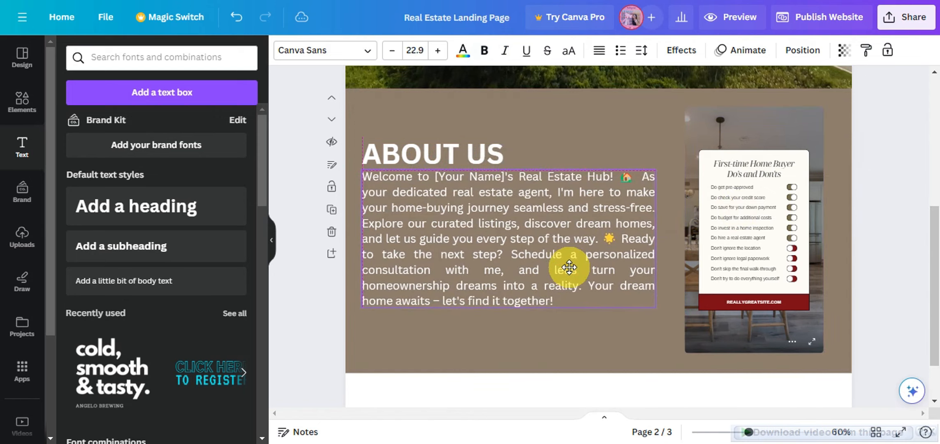
# Add the hand-drawn exclamation mark graphic in white, shrunk to about the heading's height, directly after "ABOUT US".
pyautogui.click(22, 101)
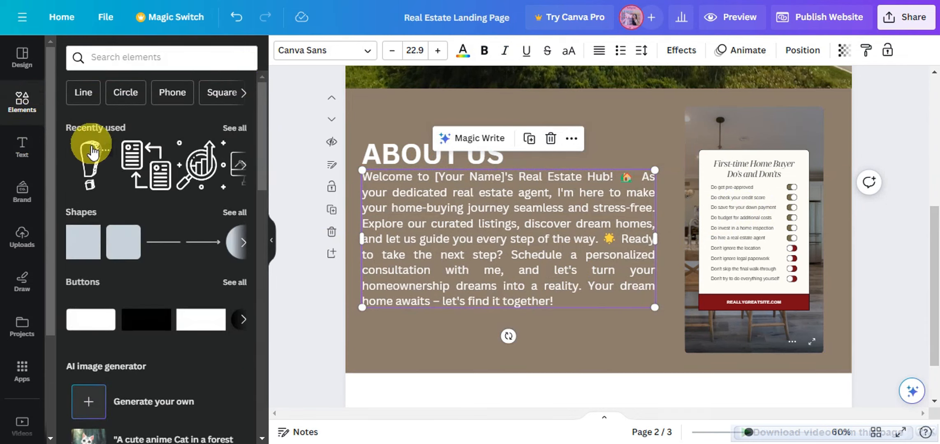
pyautogui.click(98, 169)
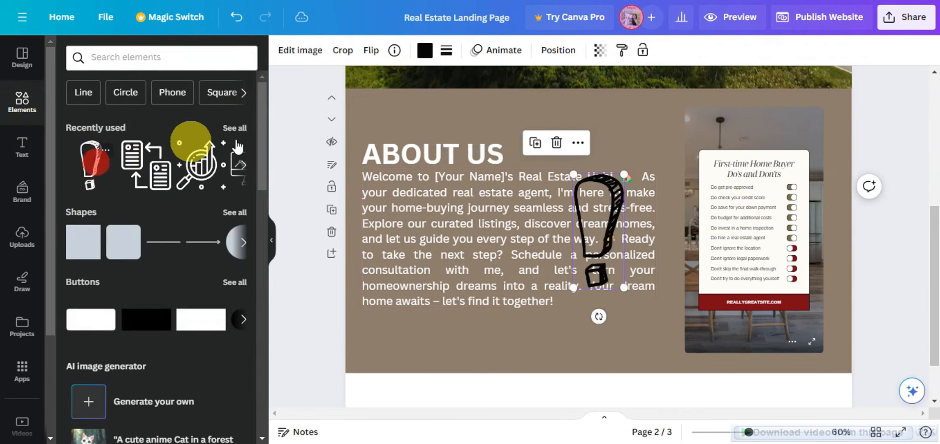
pyautogui.moveTo(590, 224); pyautogui.dragTo(525, 147)
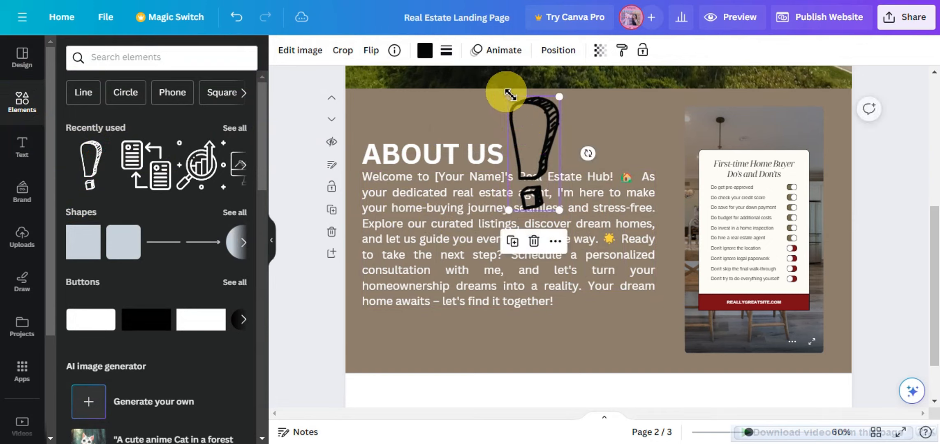
pyautogui.moveTo(513, 103); pyautogui.dragTo(519, 135)
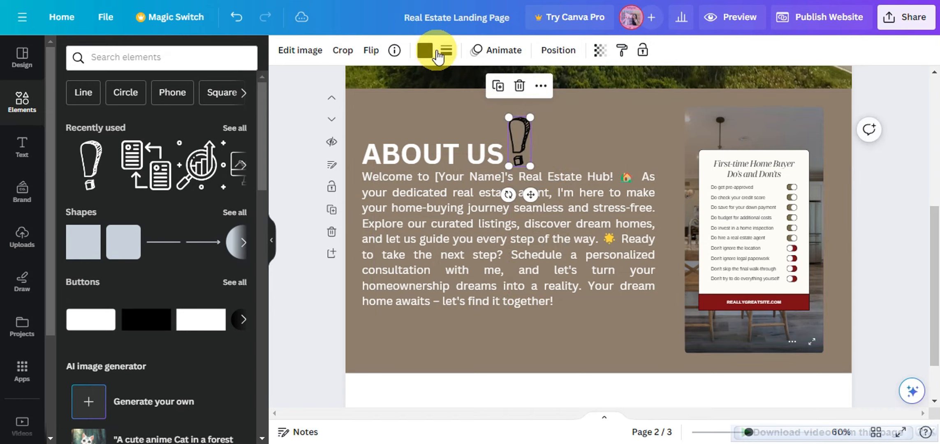
pyautogui.click(425, 50)
pyautogui.click(232, 124)
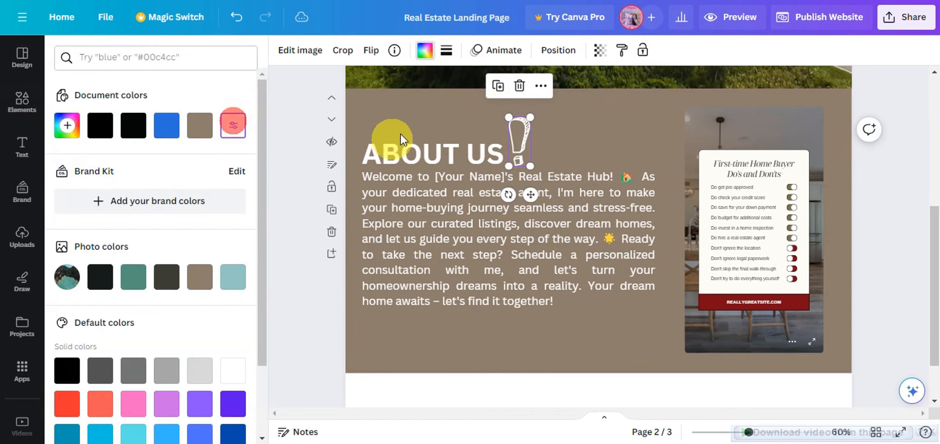
pyautogui.moveTo(508, 124); pyautogui.dragTo(519, 139)
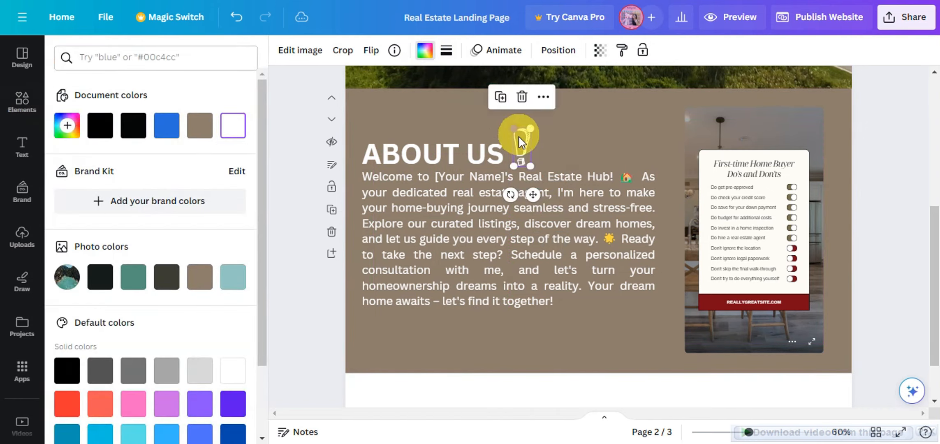
# Search the elements for "instagram icon" and place the round black Instagram graphic, shrunk to fit, in the white strip of page 3.
pyautogui.scroll(-2, 577, 171)
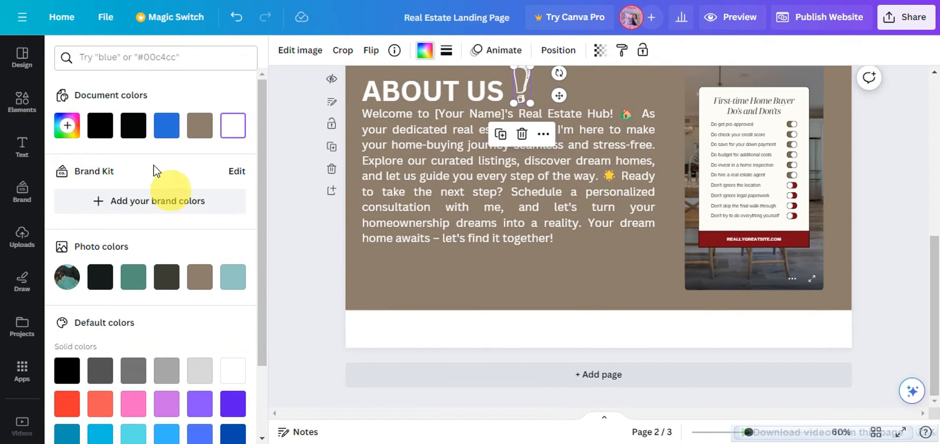
pyautogui.click(23, 103)
pyautogui.click(111, 66)
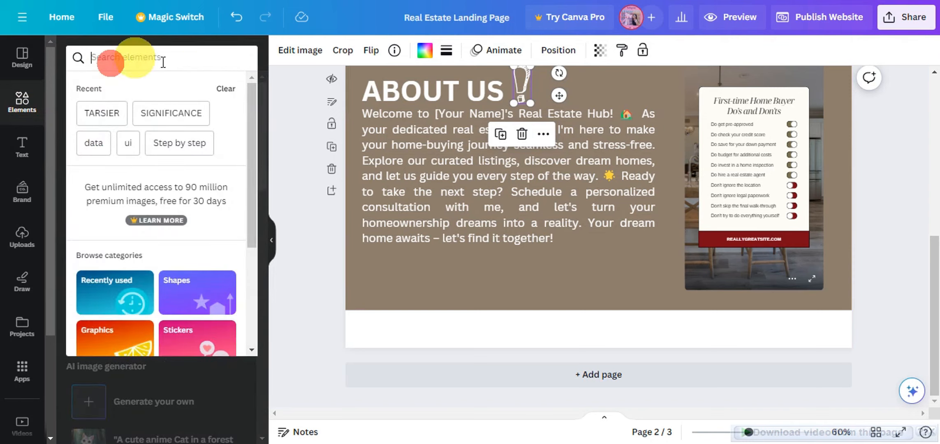
pyautogui.write('INST')
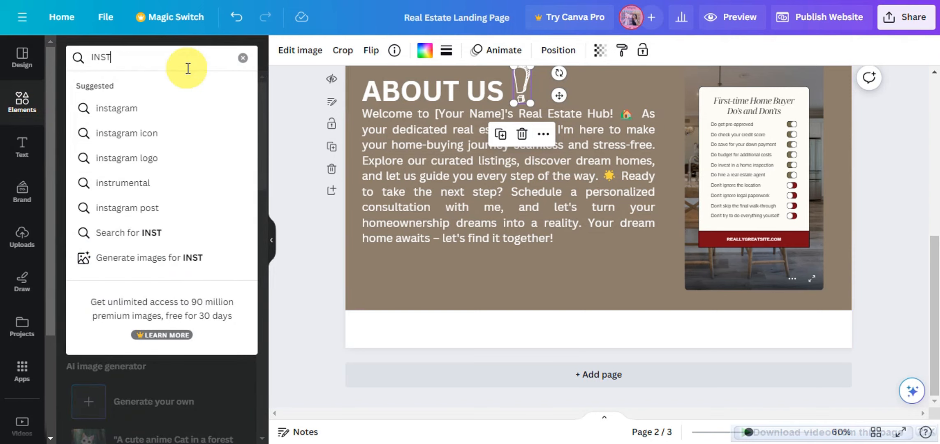
pyautogui.click(193, 132)
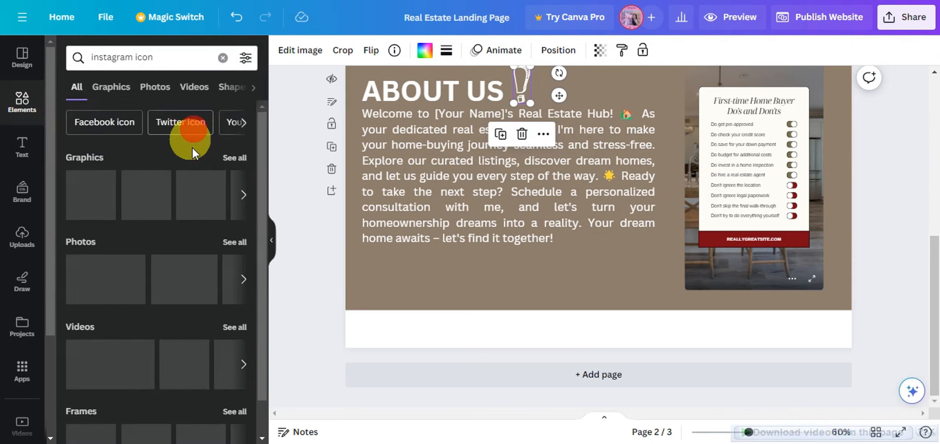
pyautogui.click(237, 197)
pyautogui.click(240, 198)
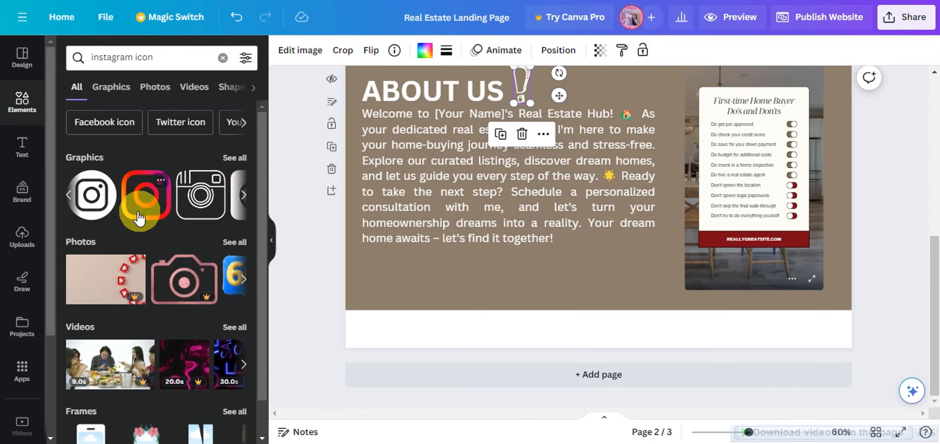
pyautogui.click(106, 196)
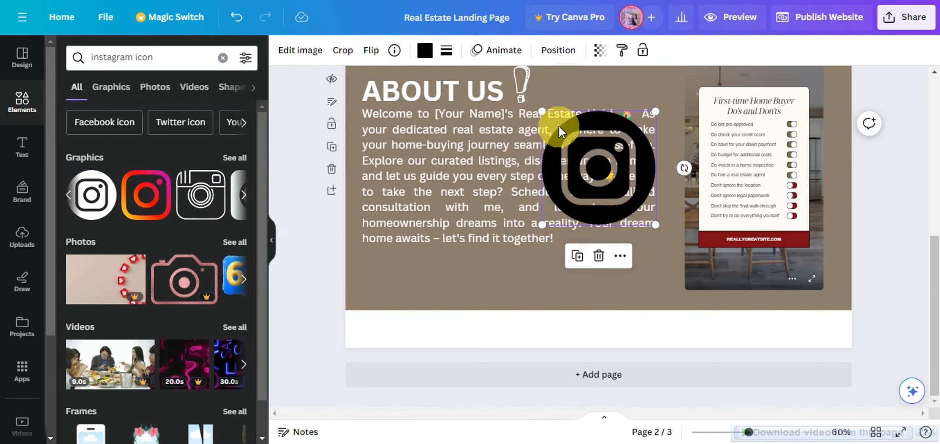
pyautogui.moveTo(547, 117); pyautogui.dragTo(551, 328)
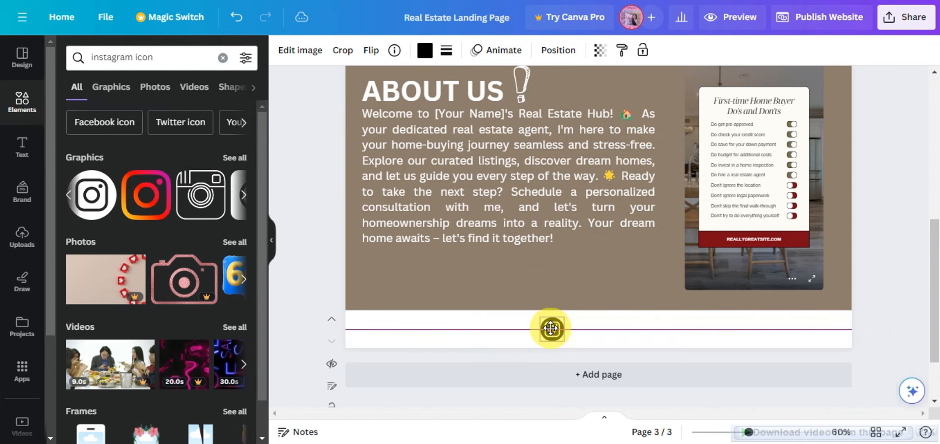
# Search the elements for "email" and place the round black envelope icon beside the Instagram icon, sized to match it.
pyautogui.click(172, 58)
pyautogui.write('E')
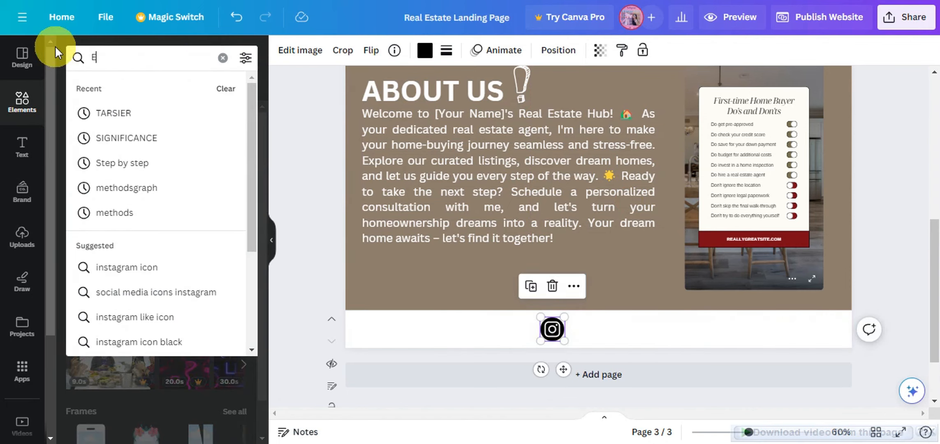
pyautogui.write('MAIL')
pyautogui.click(104, 110)
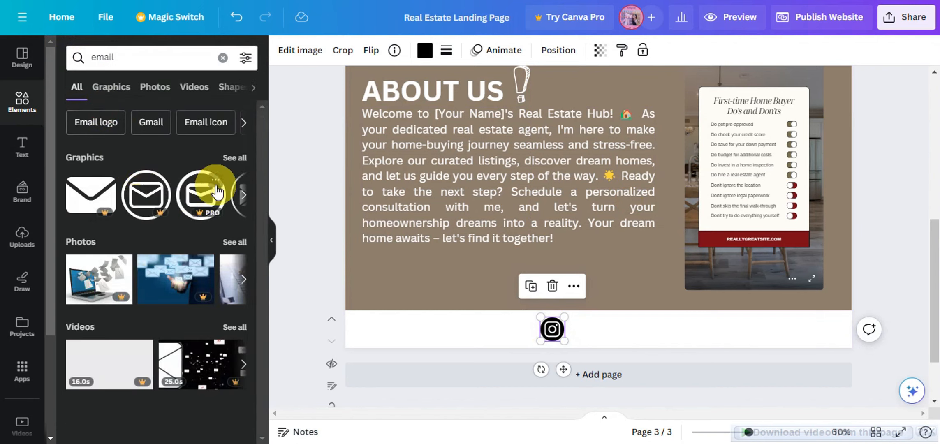
pyautogui.click(239, 195)
pyautogui.click(198, 203)
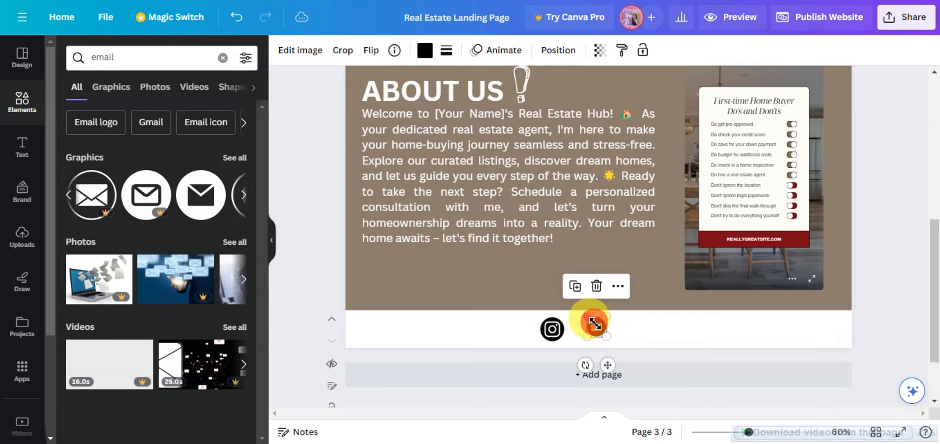
pyautogui.moveTo(594, 325); pyautogui.dragTo(599, 344)
pyautogui.click(619, 340)
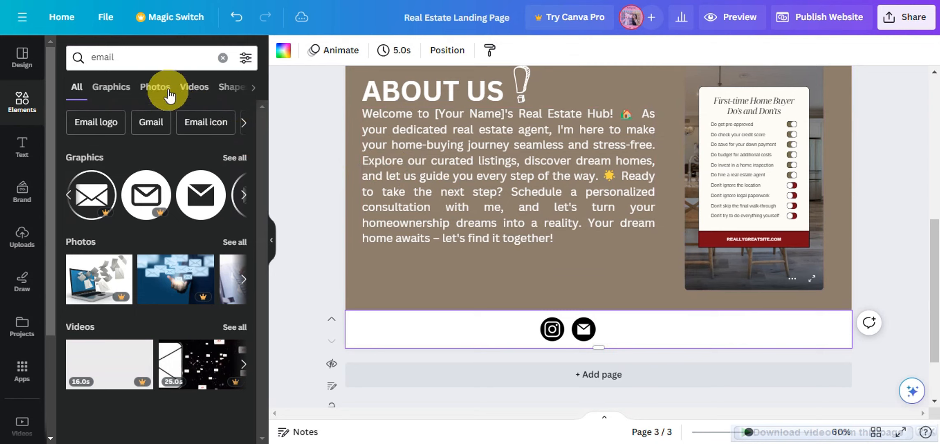
# Search the elements for "PHONE" and place the round handset icon directly after the email icon in the white strip.
pyautogui.click(164, 56)
pyautogui.moveTo(163, 56); pyautogui.dragTo(78, 57)
pyautogui.press('BackSpace')
pyautogui.write('P')
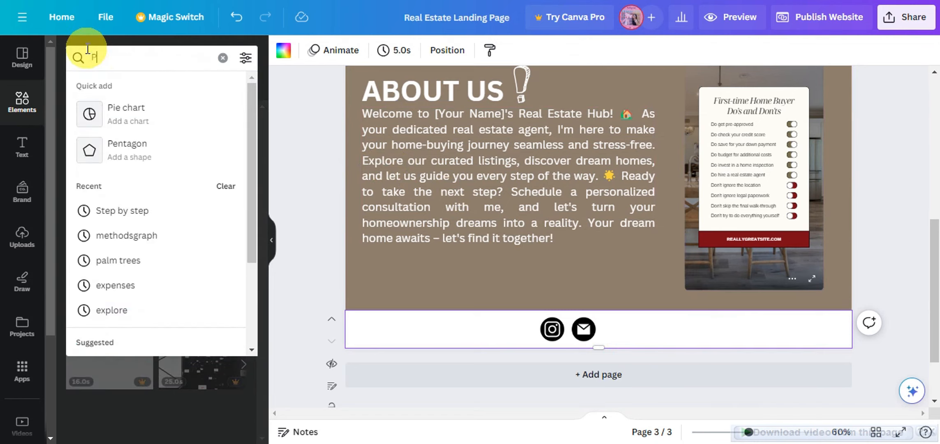
pyautogui.write('HO')
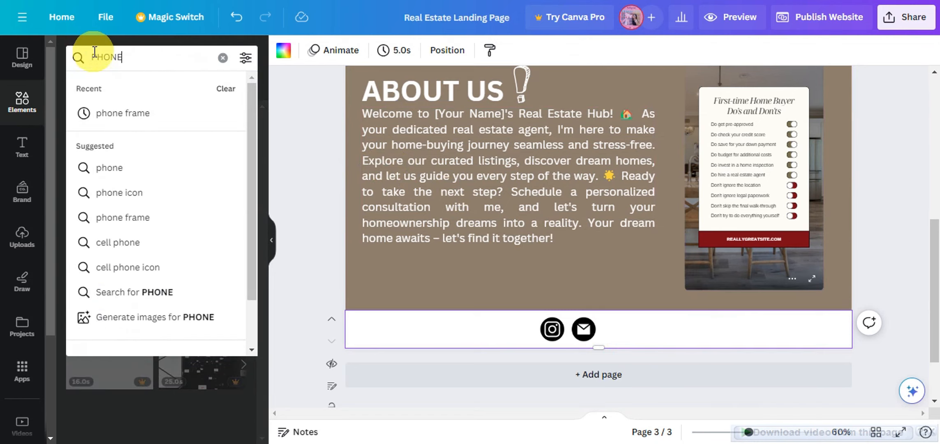
pyautogui.write('NE')
pyautogui.press('Return')
pyautogui.click(238, 199)
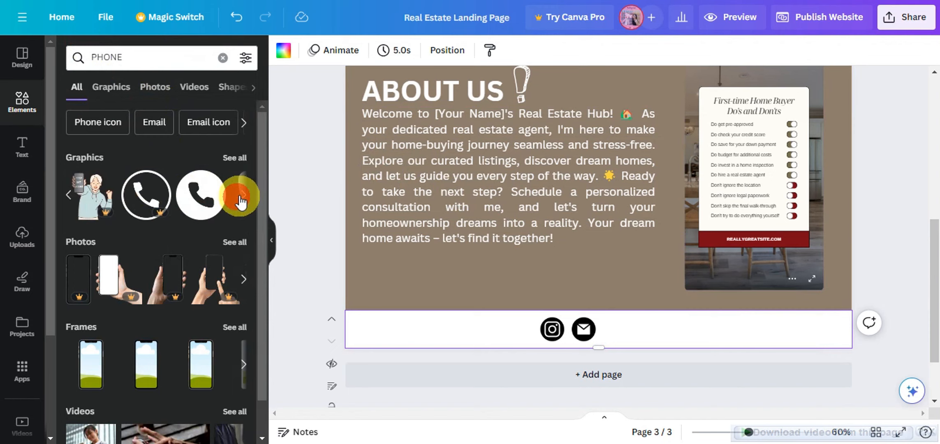
pyautogui.click(230, 220)
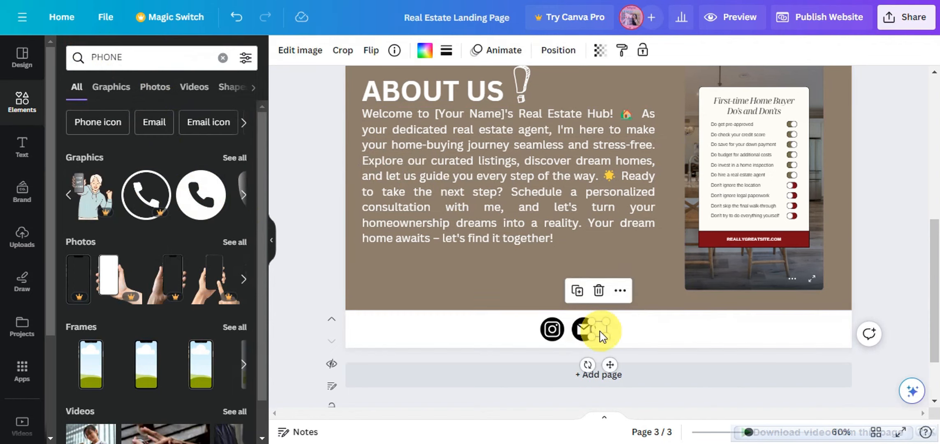
pyautogui.moveTo(601, 336); pyautogui.dragTo(612, 335)
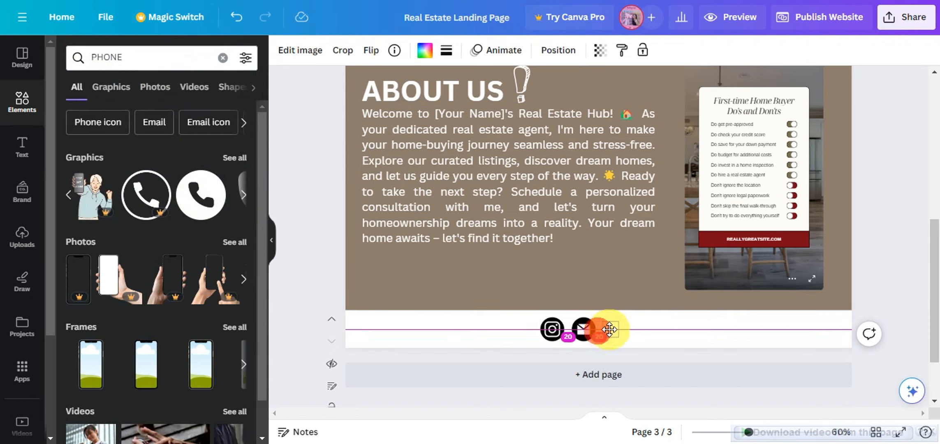
# Color the phone icon black, space it evenly from the email icon, and center the three icons in the strip.
pyautogui.click(425, 52)
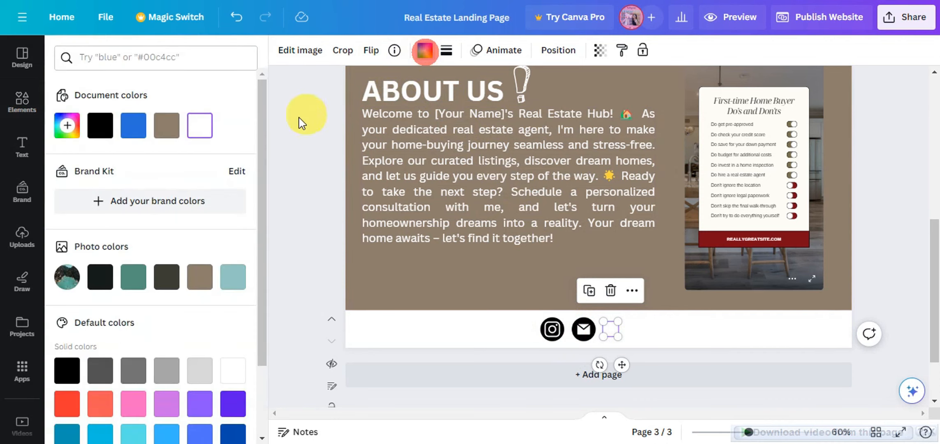
pyautogui.click(99, 125)
pyautogui.moveTo(611, 331)
pyautogui.mouseDown()
pyautogui.moveTo(605, 322)
pyautogui.moveTo(617, 330)
pyautogui.mouseUp()
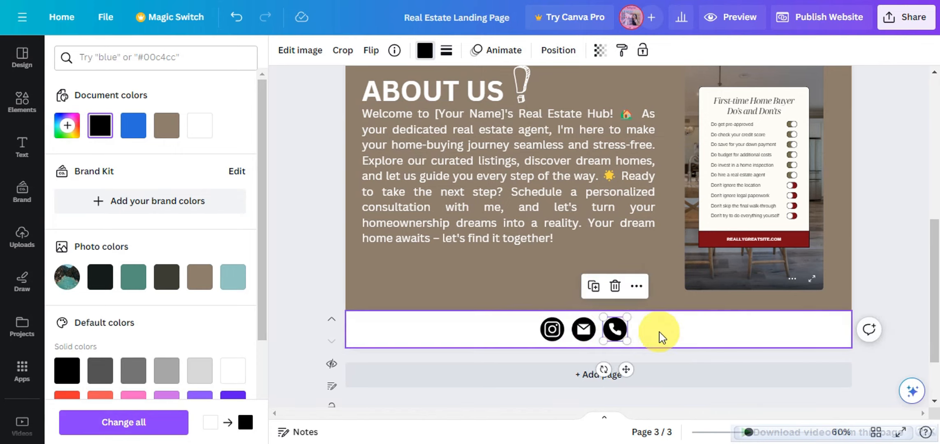
pyautogui.click(659, 329)
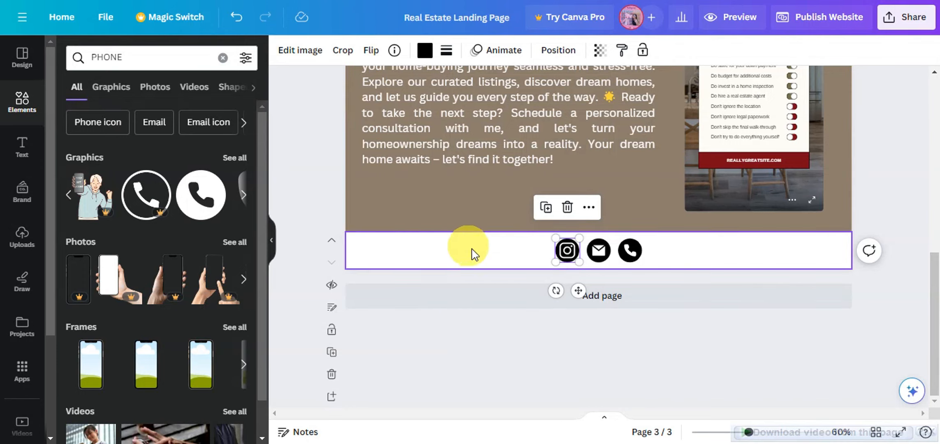
# Open the link entry for the Instagram, email and phone icons in turn, closing each one without entering a link.
pyautogui.rightClick(568, 258)
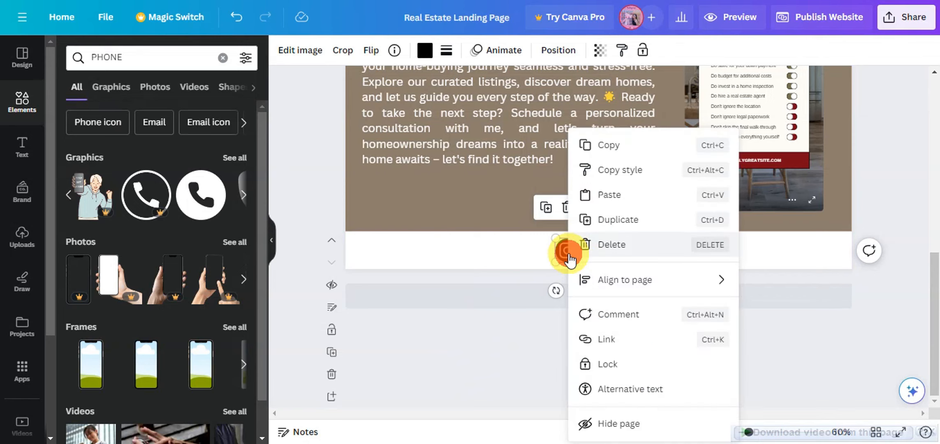
pyautogui.click(598, 348)
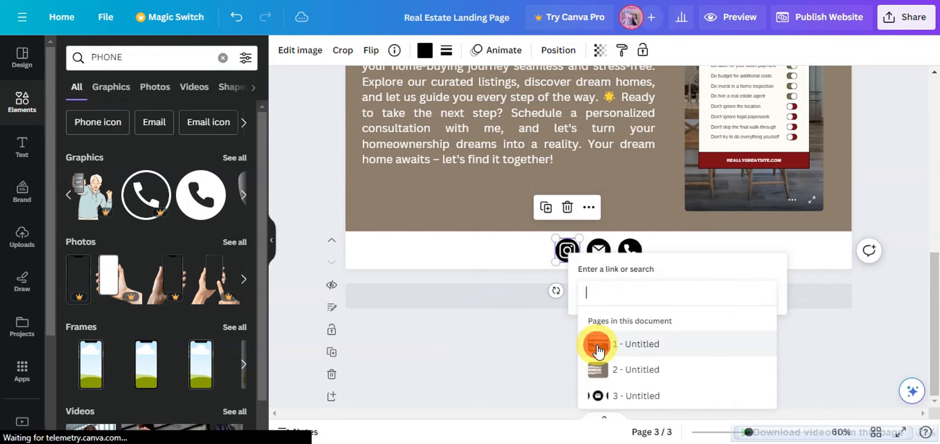
pyautogui.click(555, 352)
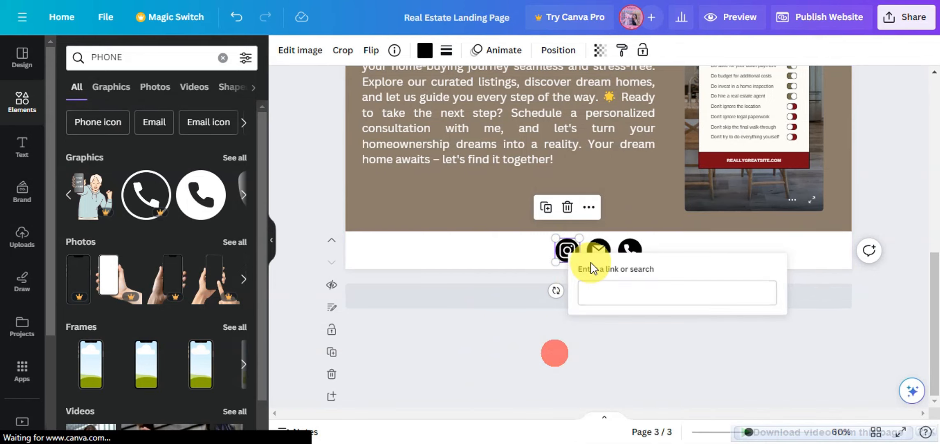
pyautogui.rightClick(598, 249)
pyautogui.click(635, 339)
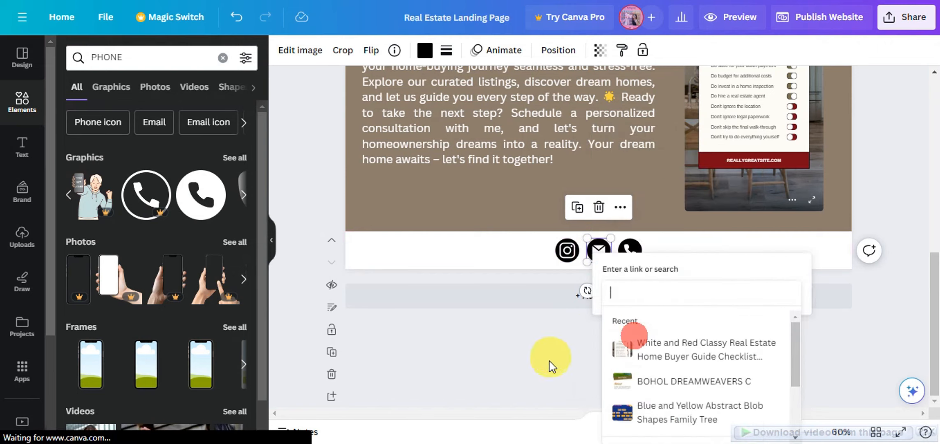
pyautogui.click(547, 349)
pyautogui.rightClick(629, 250)
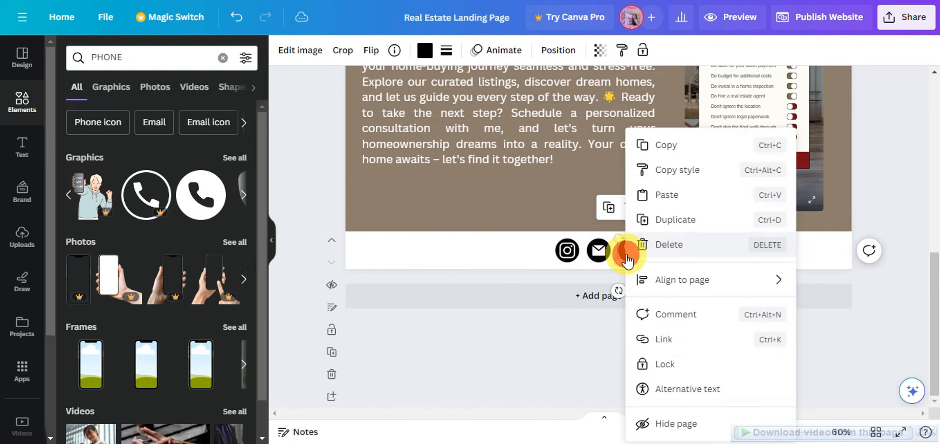
pyautogui.click(640, 338)
pyautogui.click(524, 340)
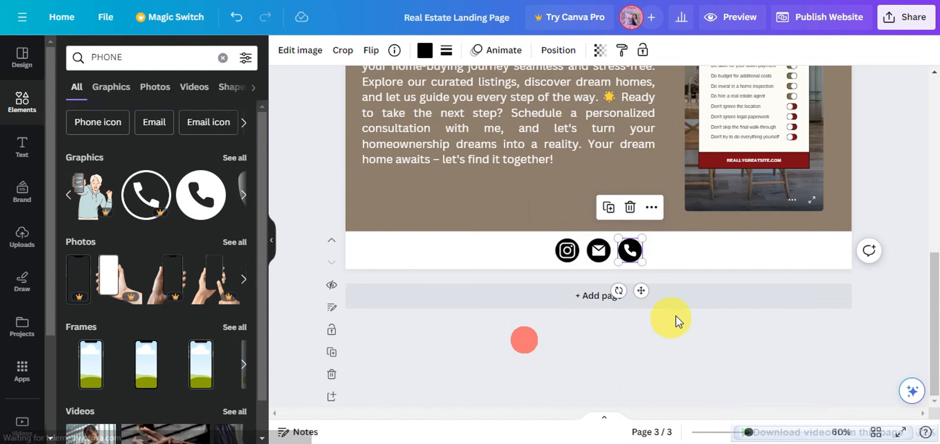
# Preview the landing page as a desktop website and look over the house video header.
pyautogui.scroll(10, 674, 314)
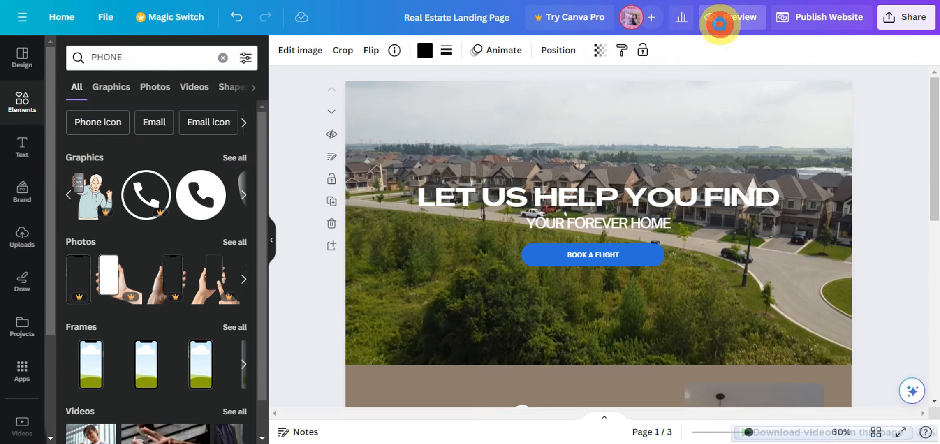
pyautogui.click(719, 24)
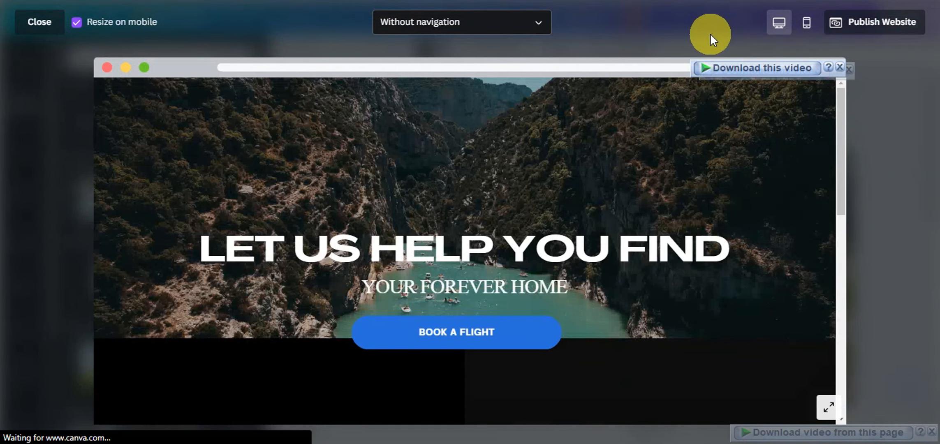
pyautogui.scroll(-2, 583, 177)
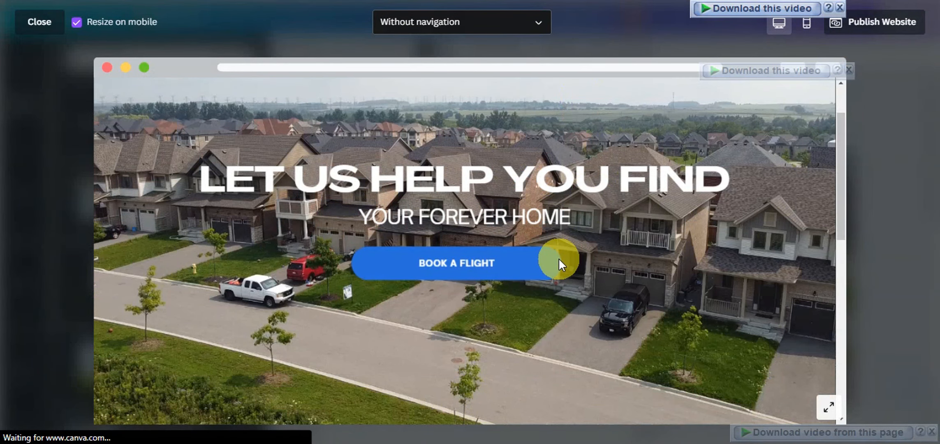